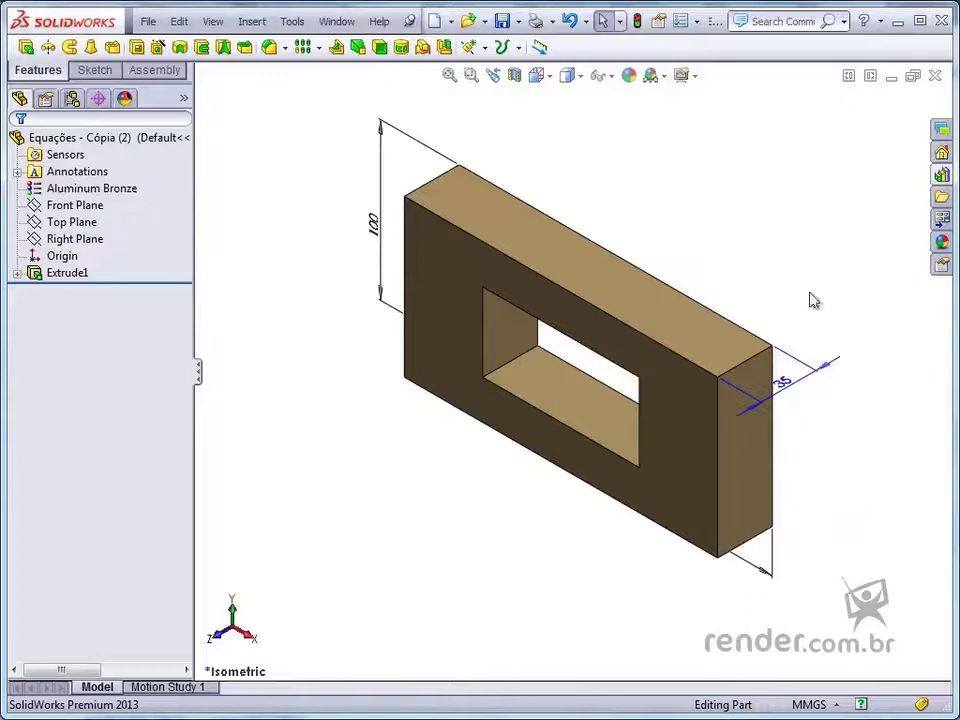
- Browse the Tools menu without choosing a command, then rebuild the model
left_click(291, 24)
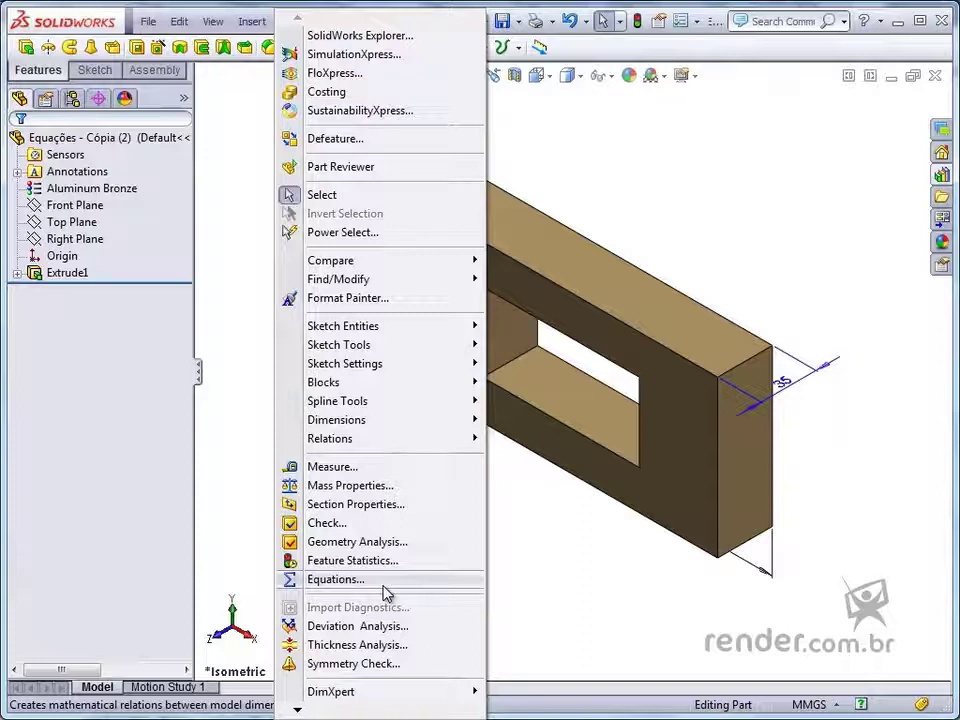
left_click(552, 533)
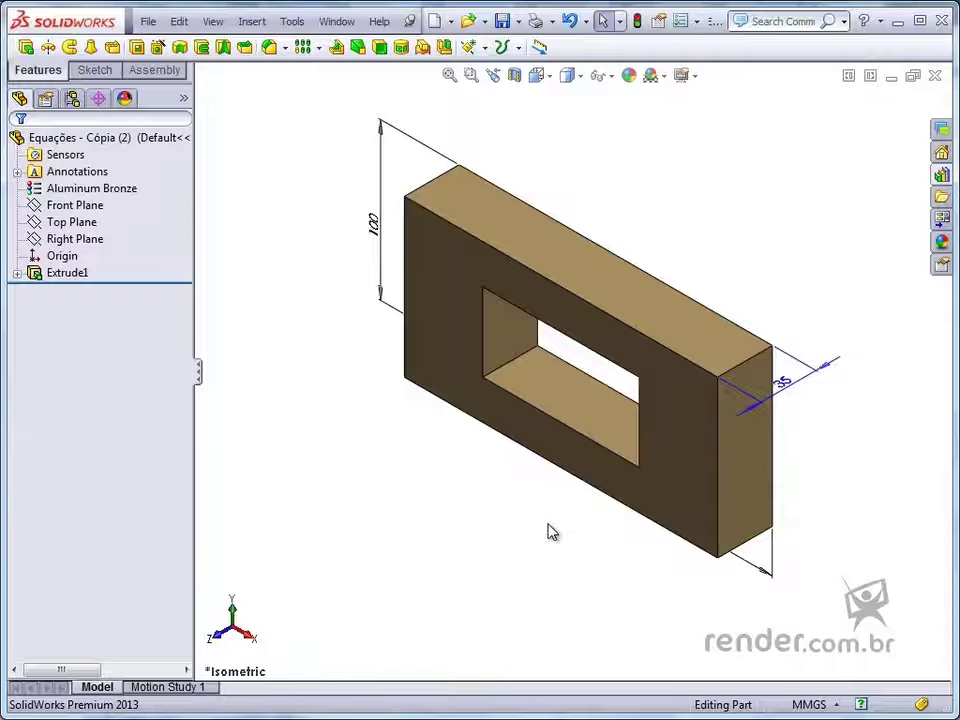
key("ctrl+b")
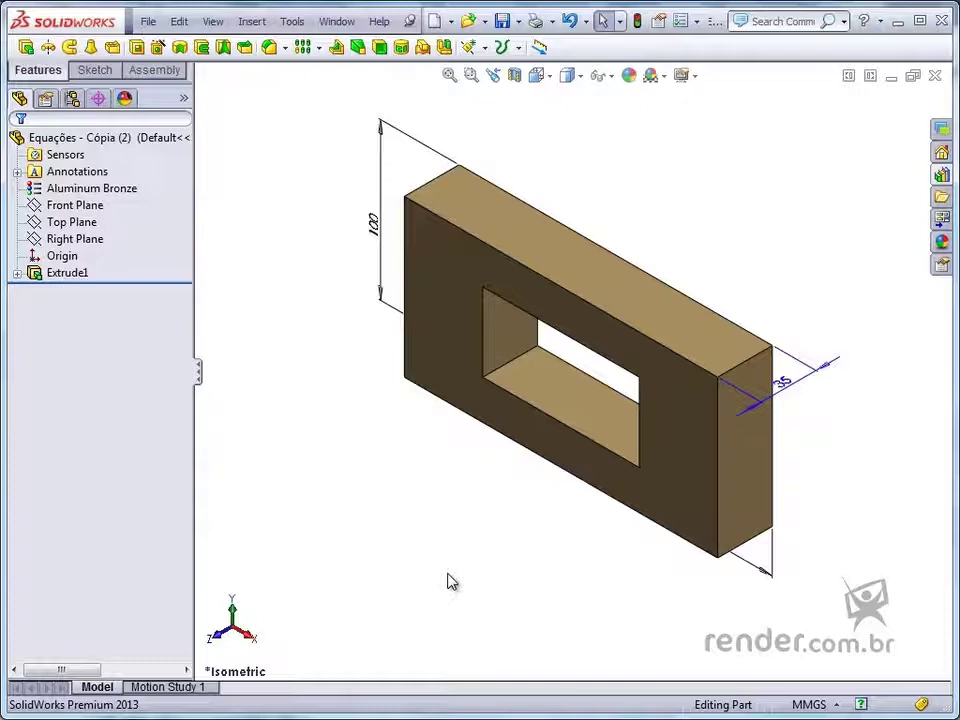
- Orbit to show the 200 length and check the names Altura (100), Comprimento (200) and Largura (35)
middle_click_drag(450, 582, 516, 546)
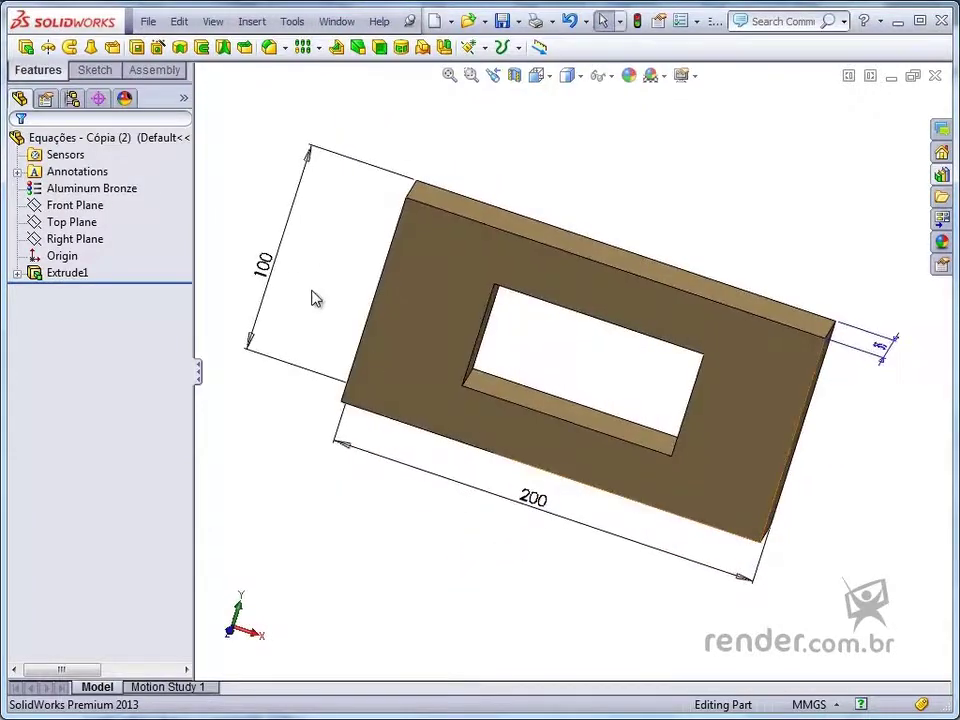
left_click(274, 263)
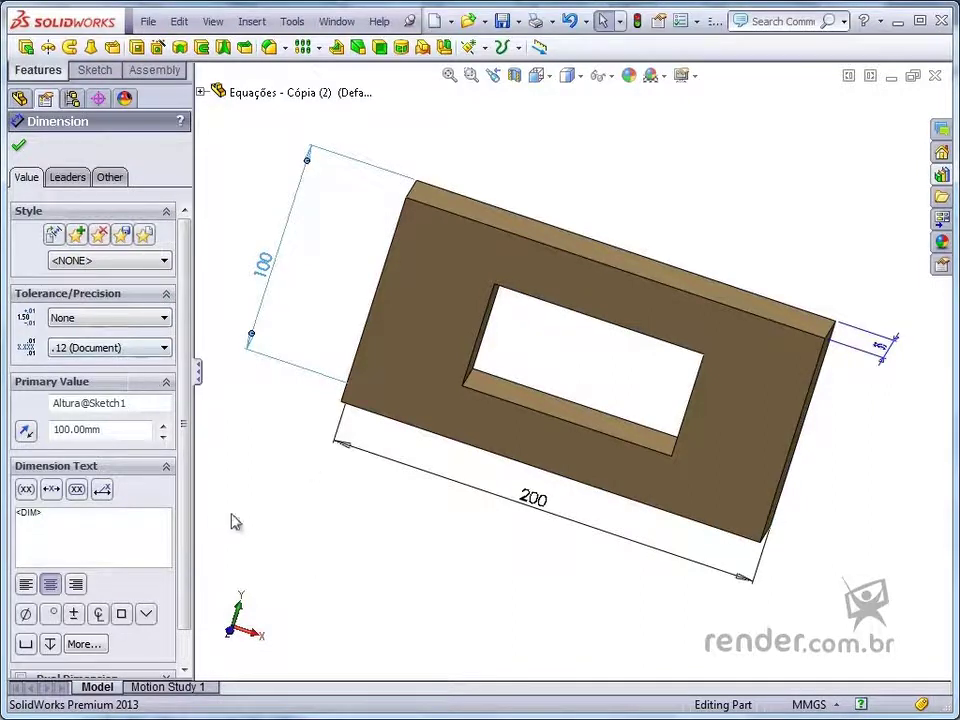
left_click_drag(53, 402, 81, 402)
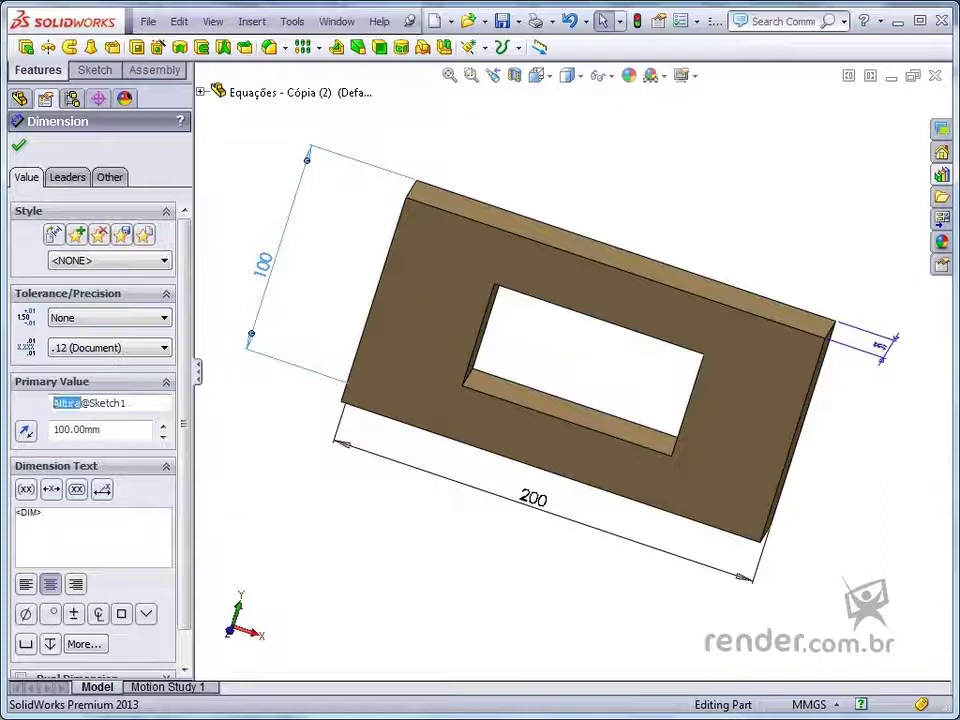
left_click(564, 516)
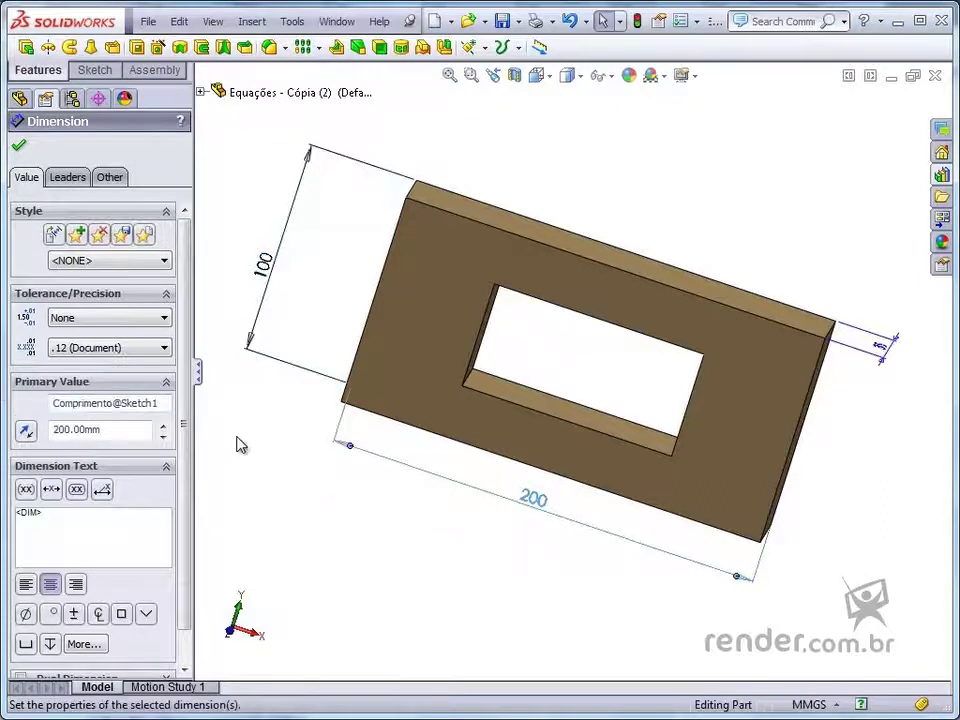
left_click(881, 348)
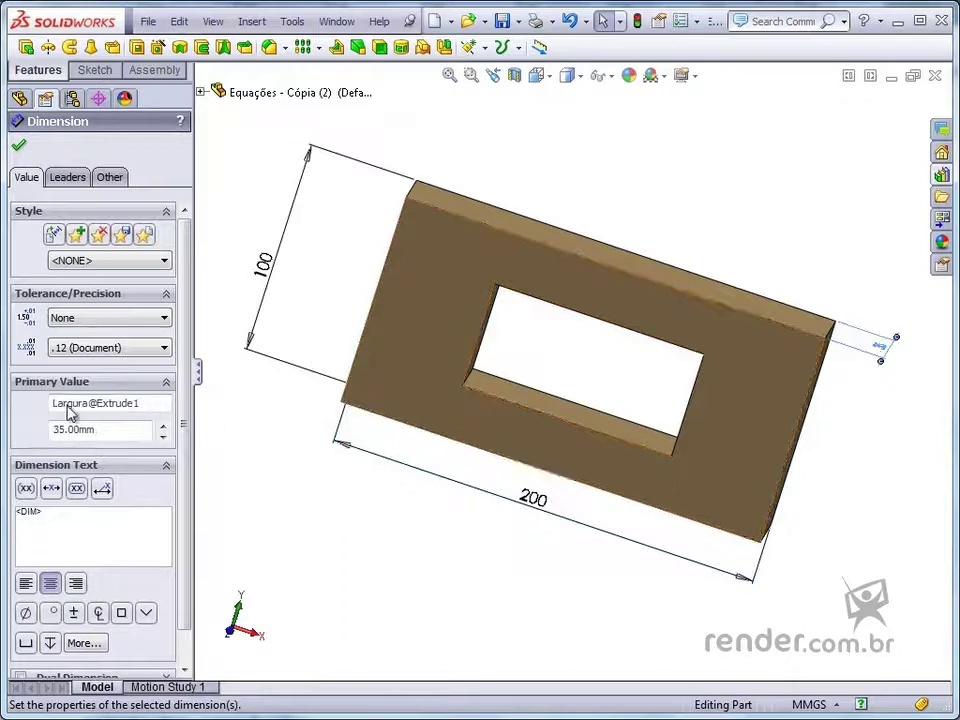
left_click(300, 495)
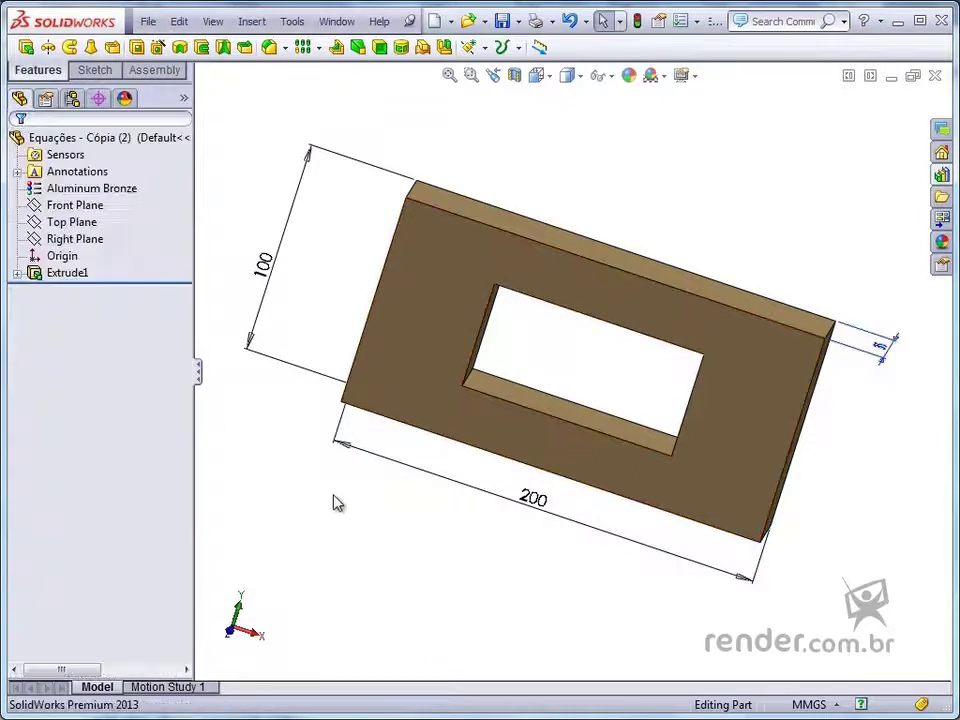
- Open Tools > Equations, cycle the table views back to Equations view, and begin a new global variable
left_click(293, 21)
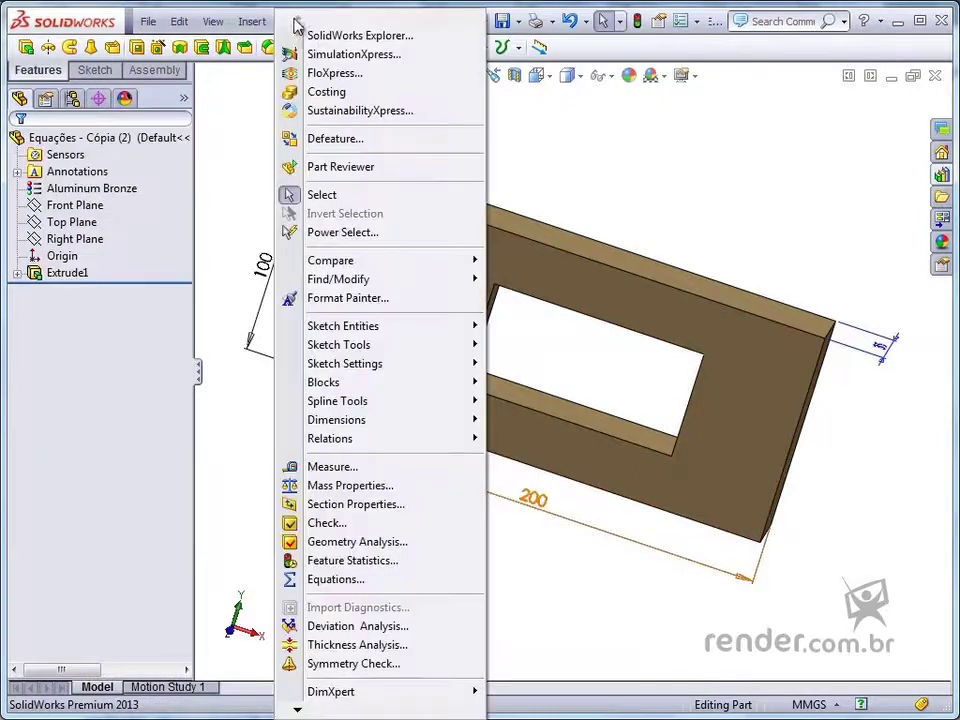
left_click(337, 585)
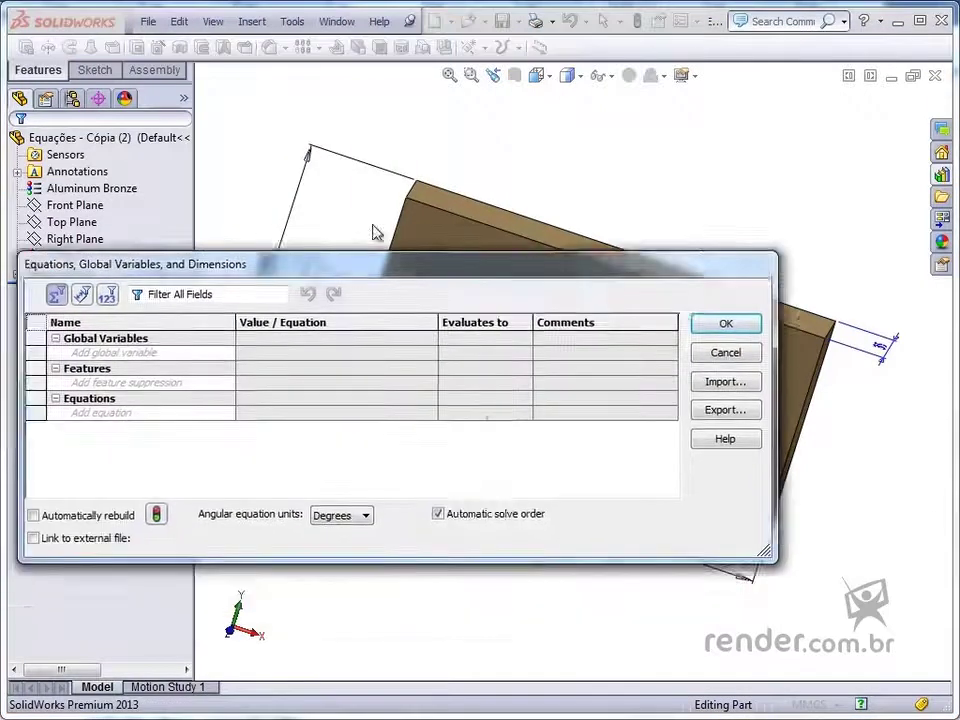
left_click_drag(356, 269, 389, 61)
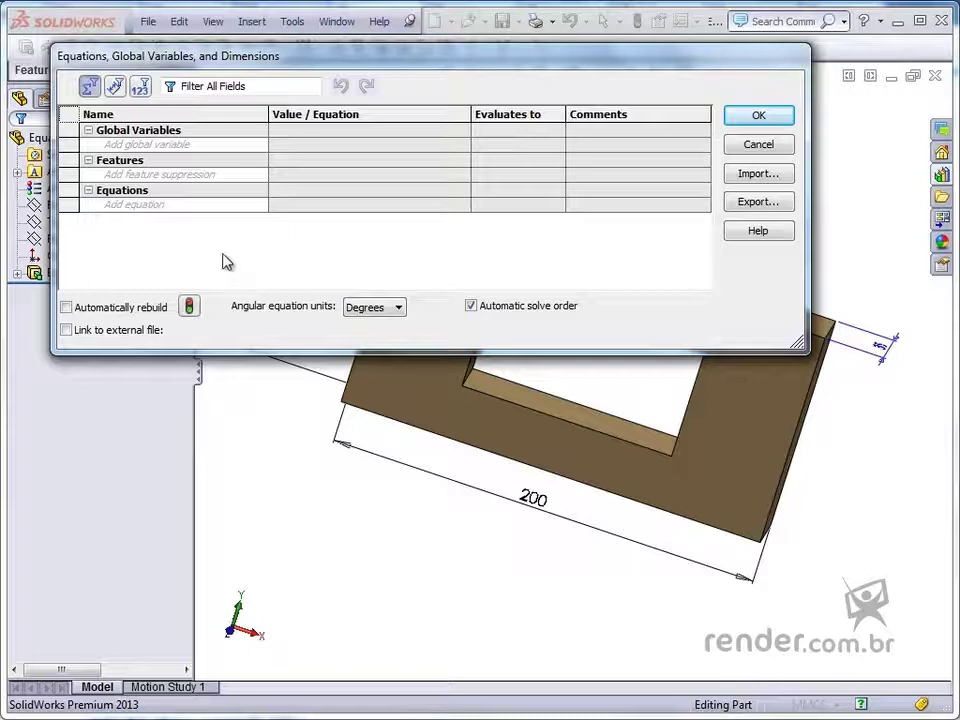
left_click(114, 87)
left_click(139, 88)
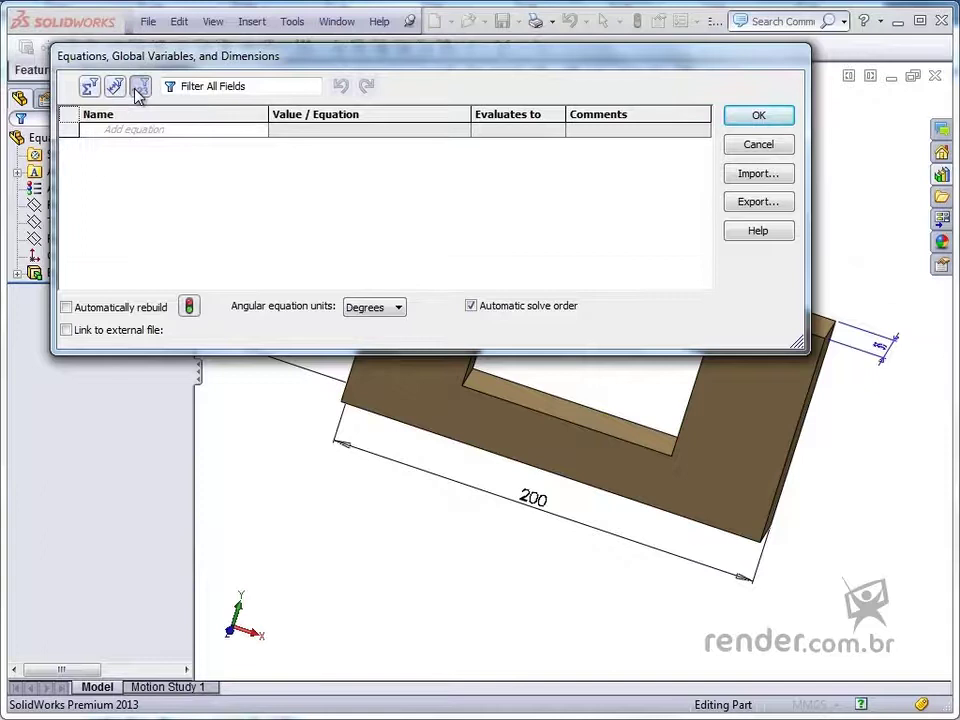
left_click(90, 88)
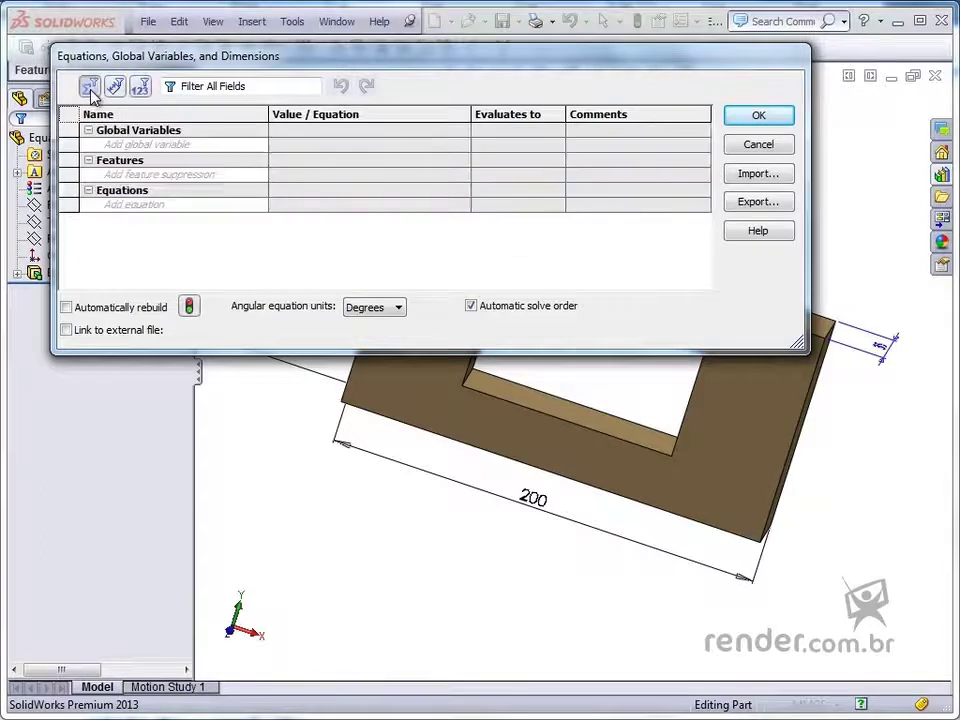
left_click(117, 146)
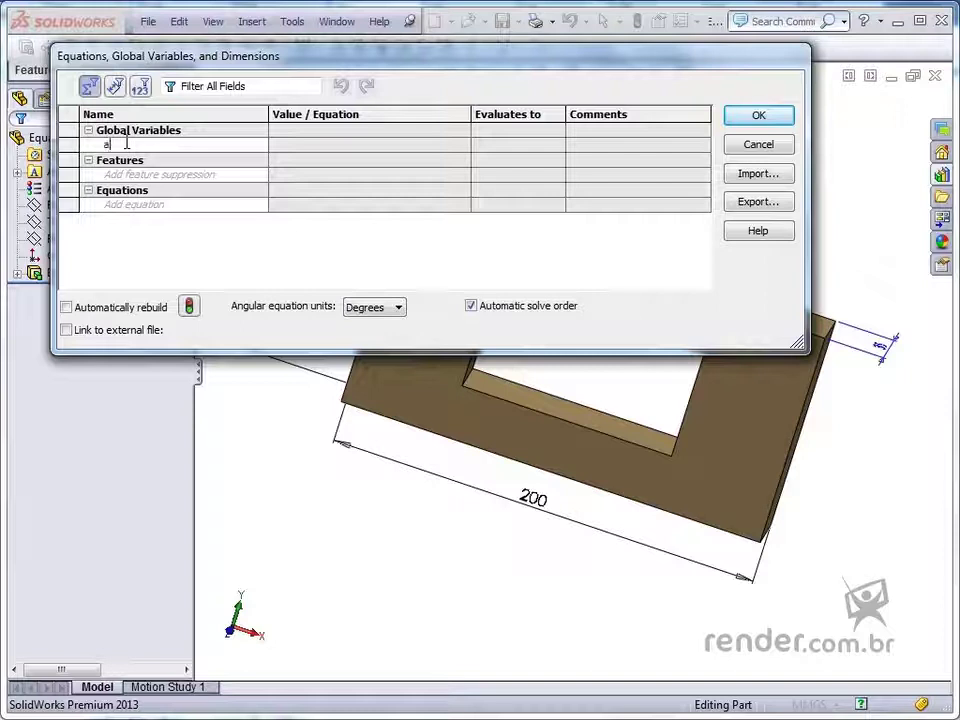
- Commit the global variable name 'a' and give it the value 25
key("Tab")
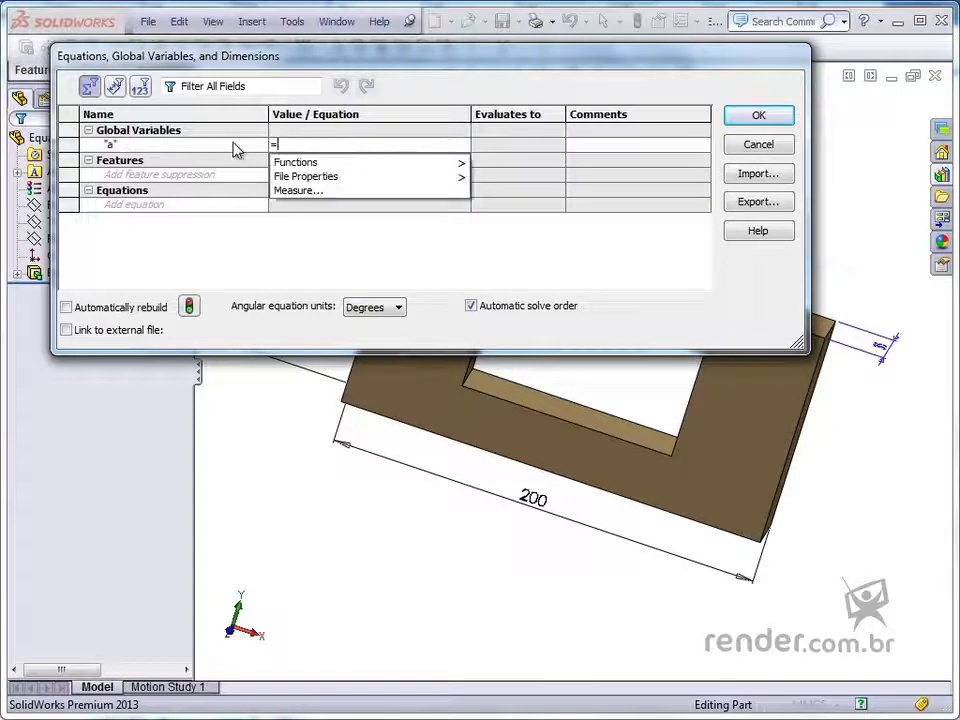
type("25")
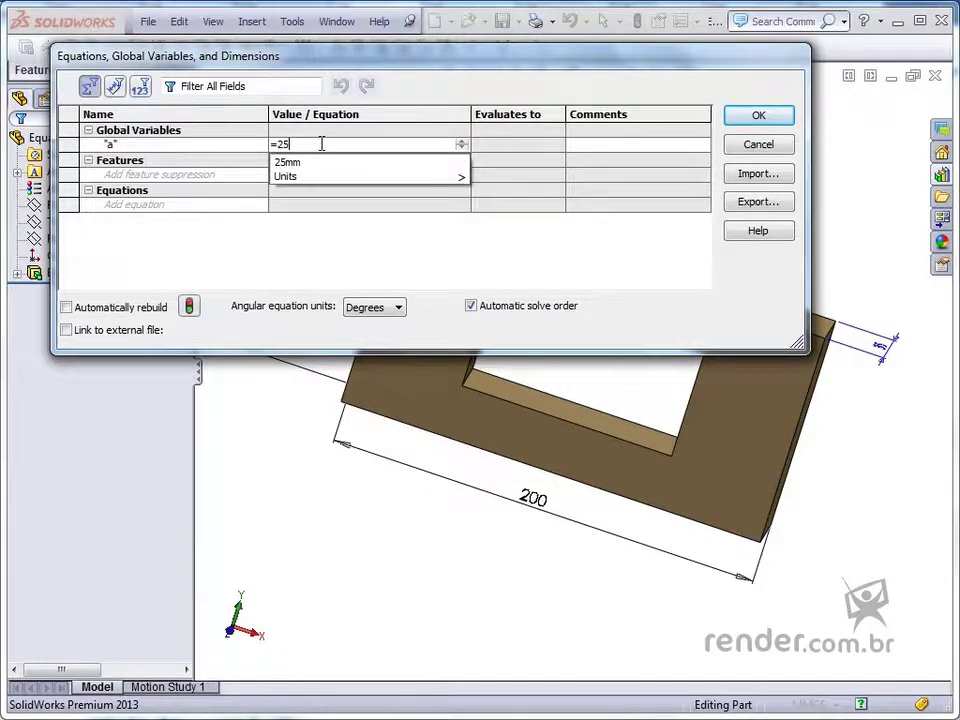
key("Tab")
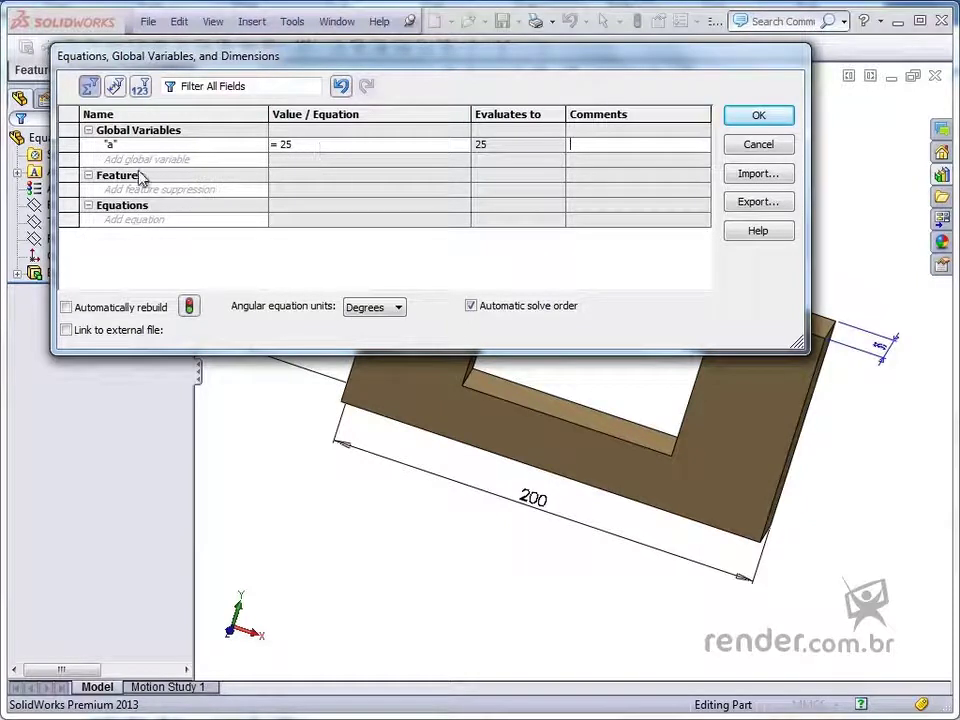
left_click_drag(272, 62, 419, 23)
- Add a suppression equation setting Extrude1 to suppressed, and rebuild
left_click(268, 151)
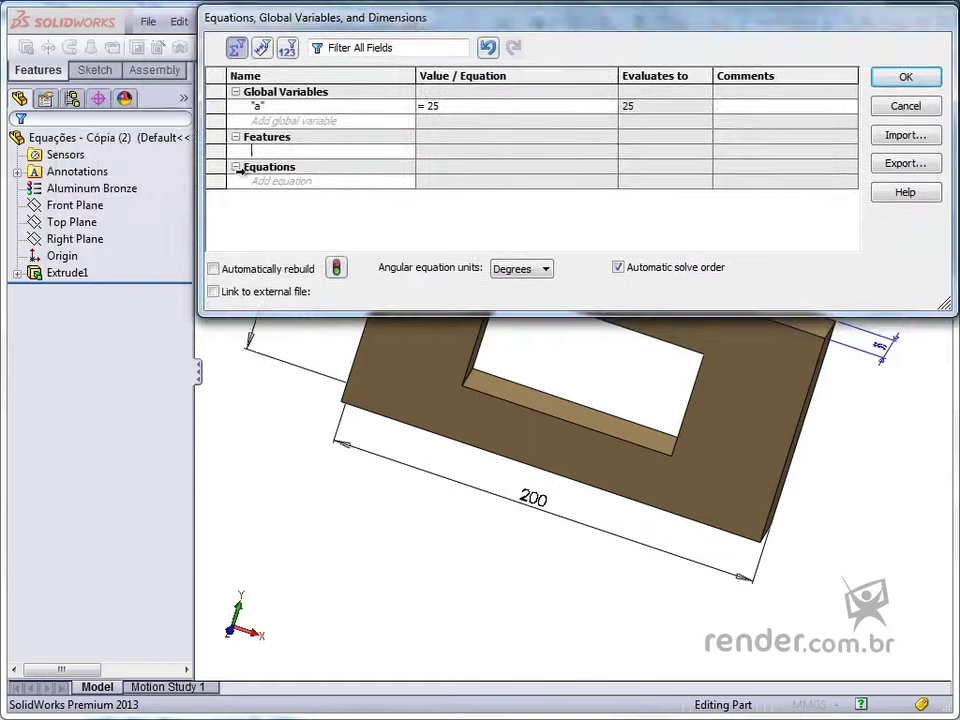
left_click(68, 273)
mouse_move(505, 169)
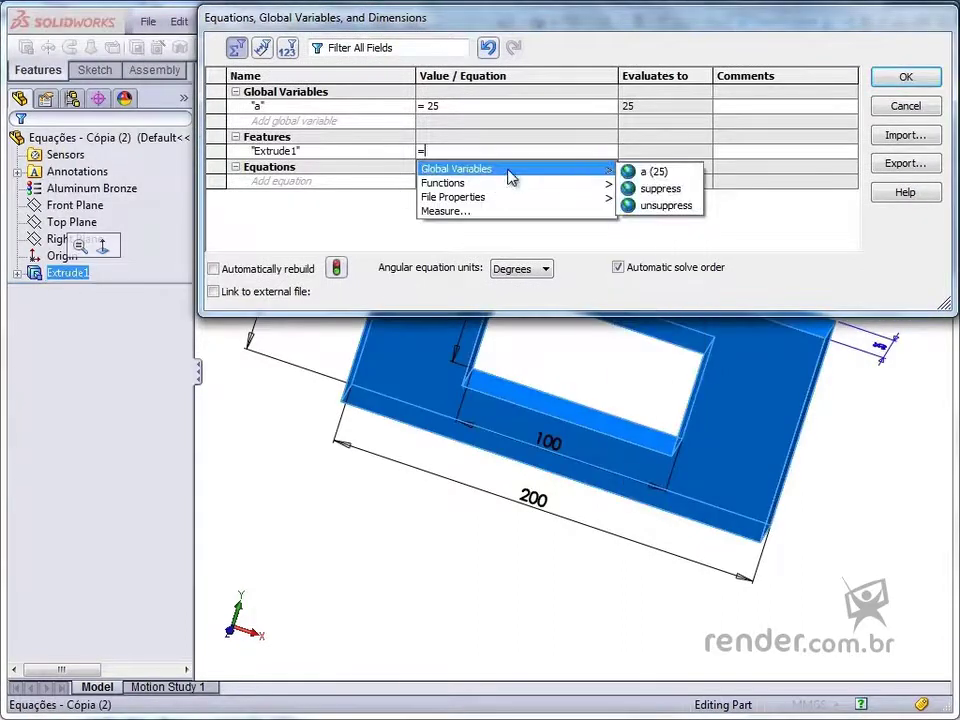
left_click(660, 189)
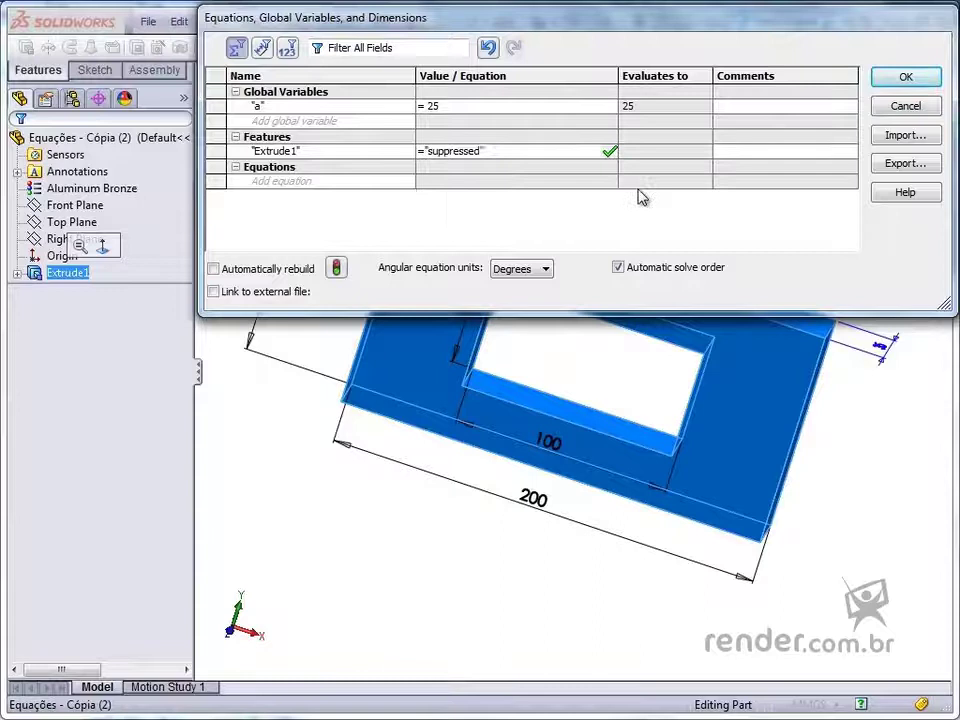
key("Return")
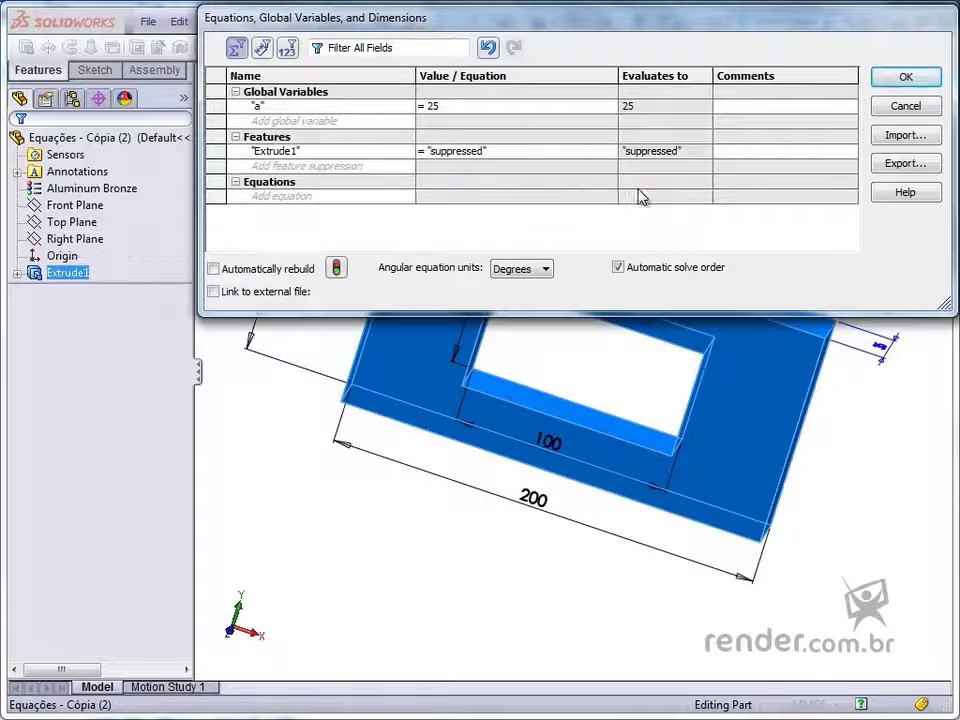
left_click(337, 268)
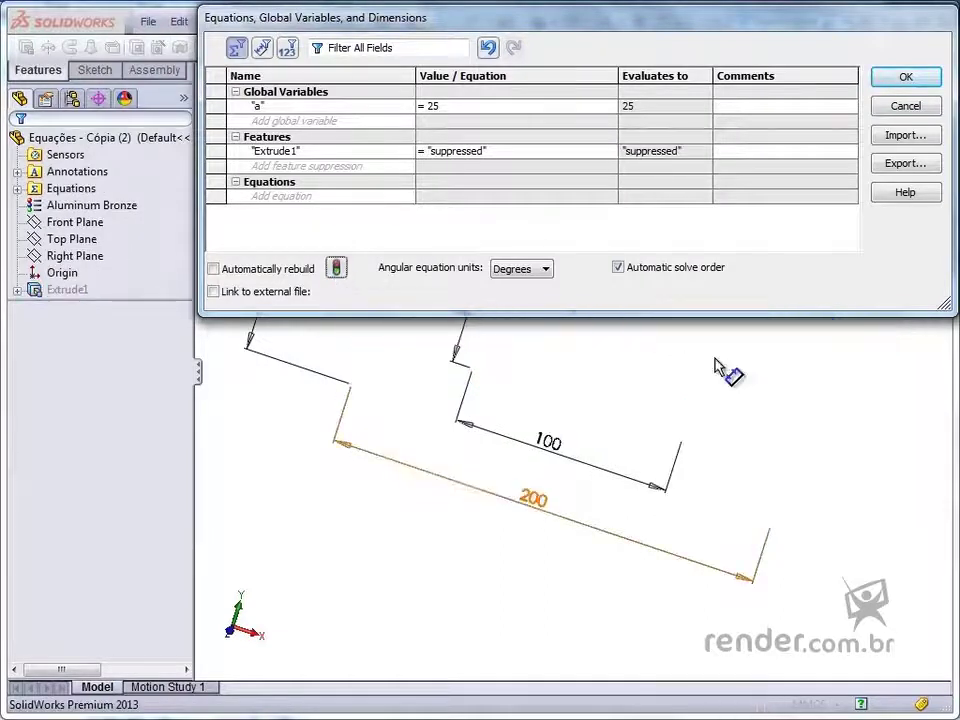
- Switch Extrude1 to unsuppressed, rebuild to restore the frame, then delete its suppression equation
left_click(488, 151)
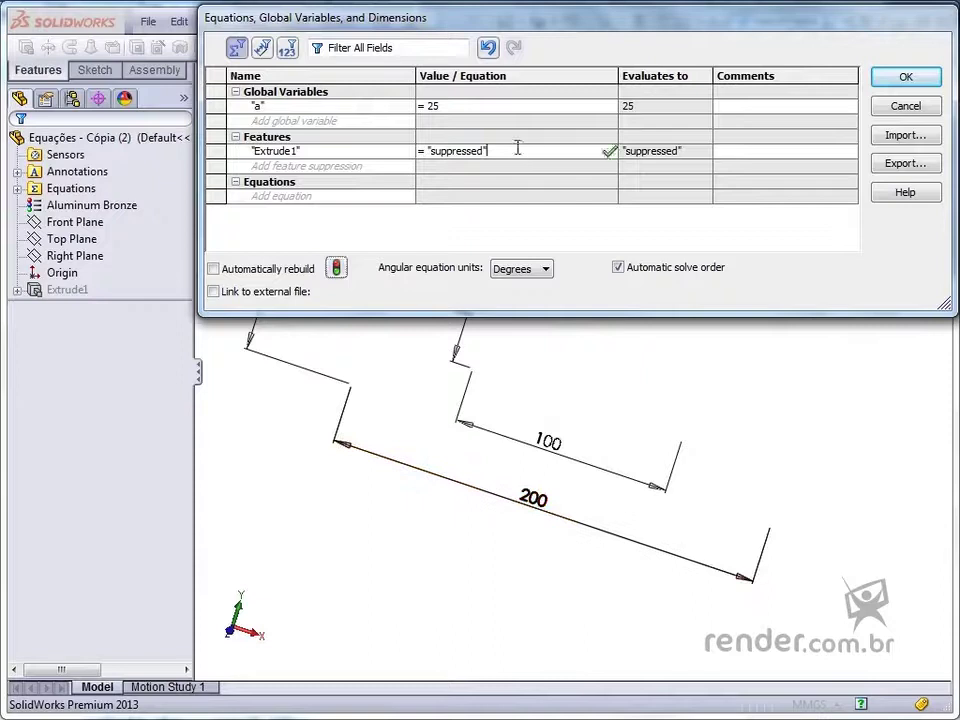
double_click(437, 151)
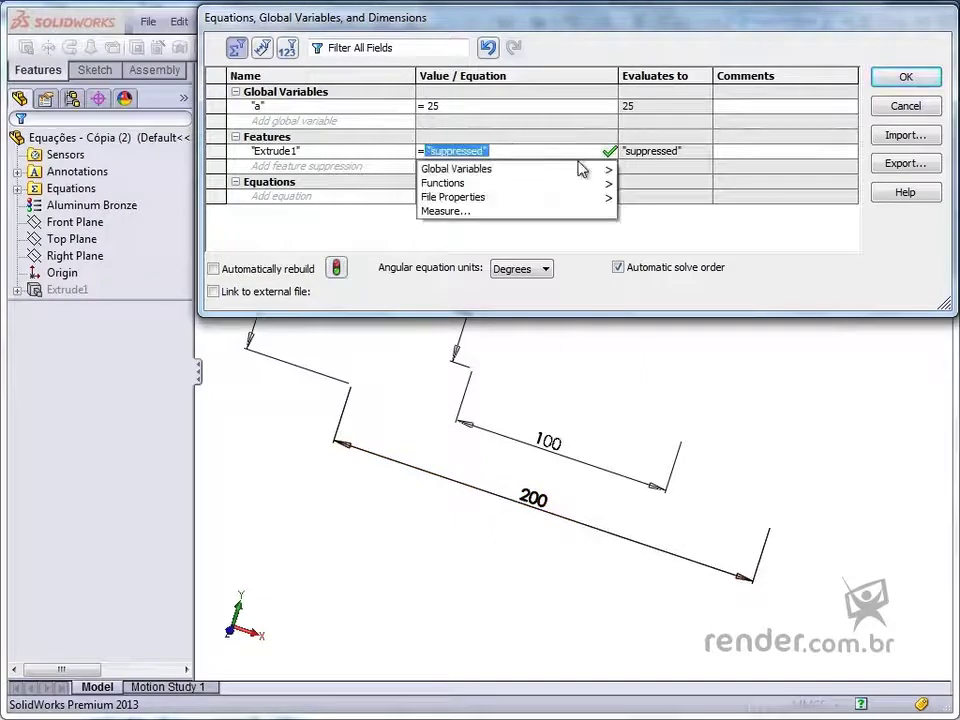
mouse_move(591, 168)
left_click(697, 222)
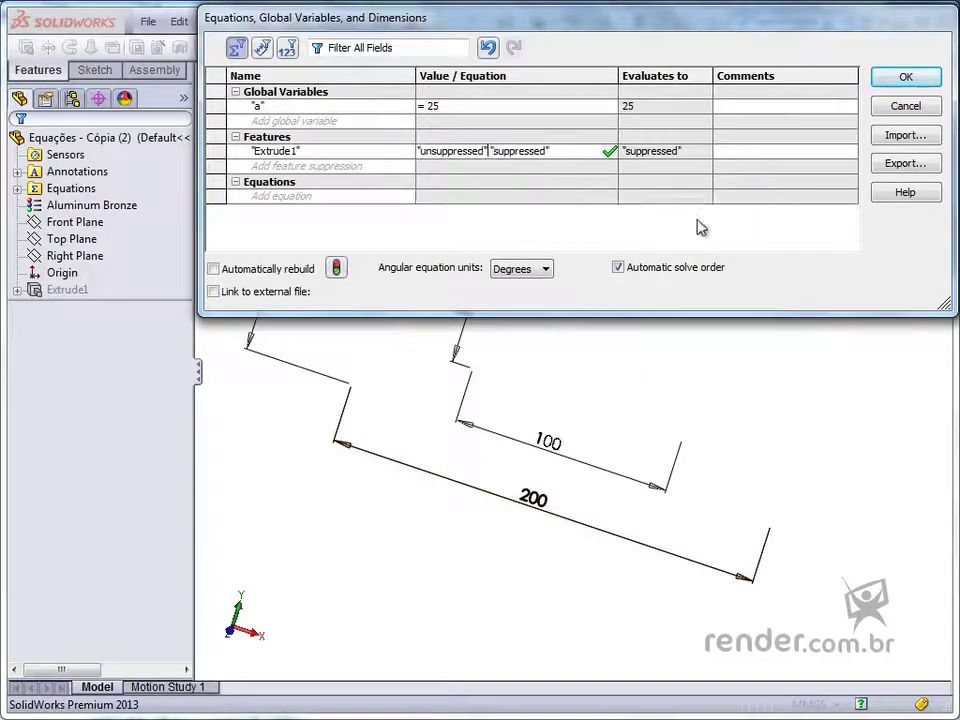
key("Delete")
key("Delete")
key("Delete")
key("Delete")
key("Delete")
key("Delete")
key("Delete")
key("Delete")
key("Delete")
key("Delete")
key("Delete")
key("Delete")
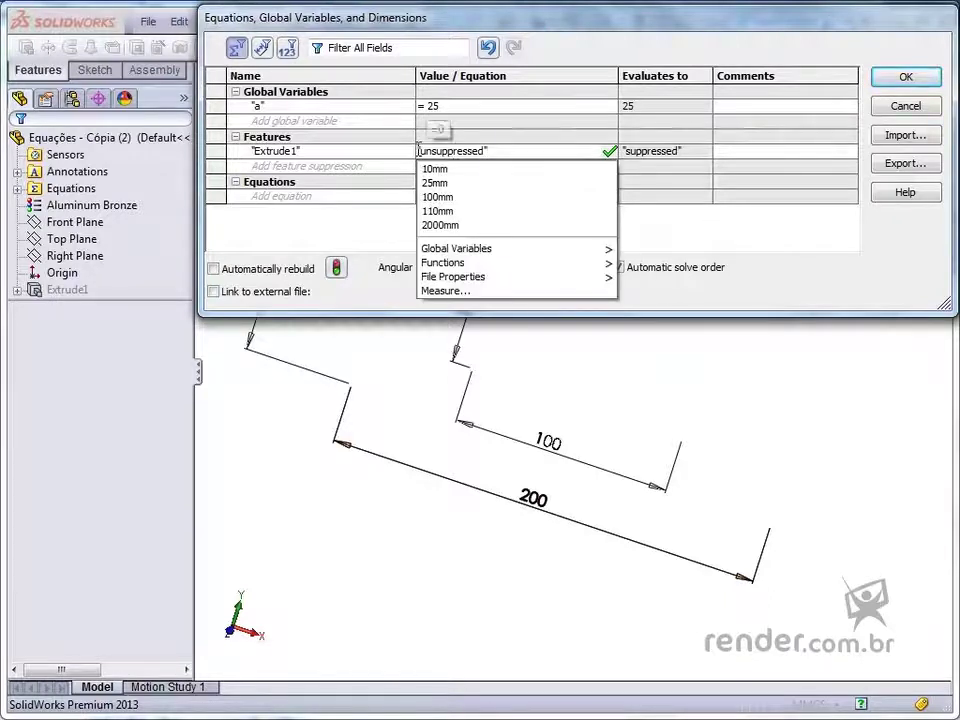
key("Return")
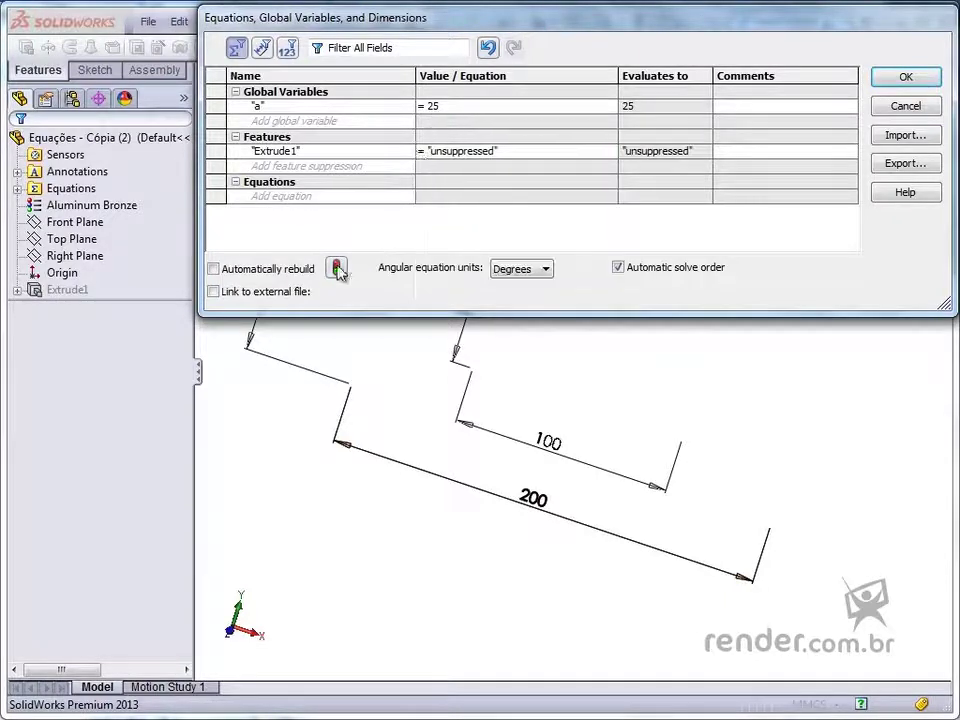
left_click(337, 268)
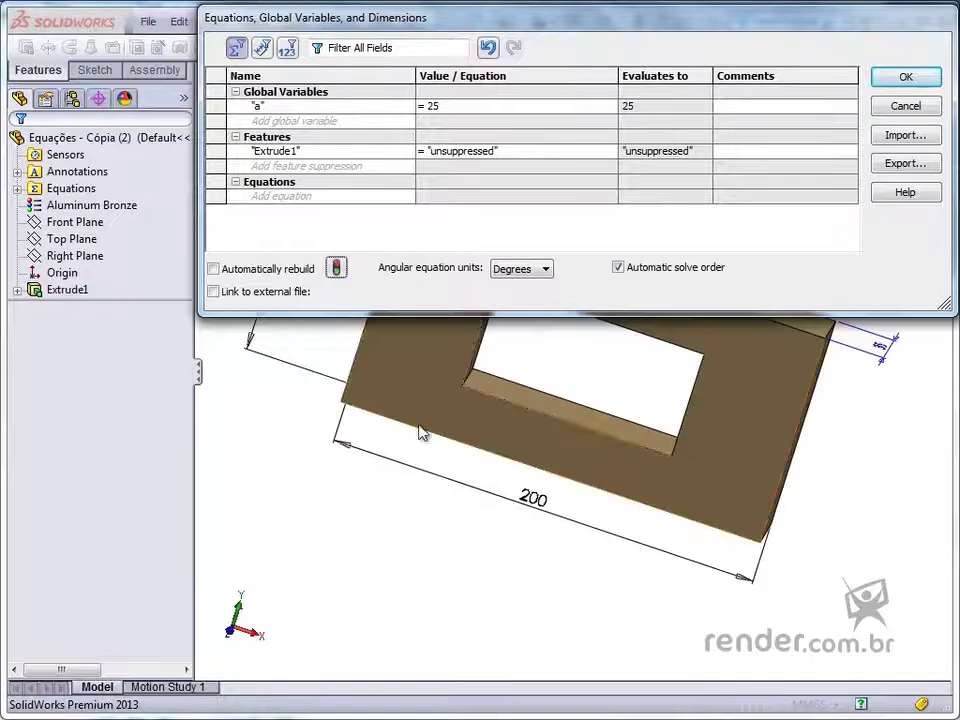
left_click(636, 381)
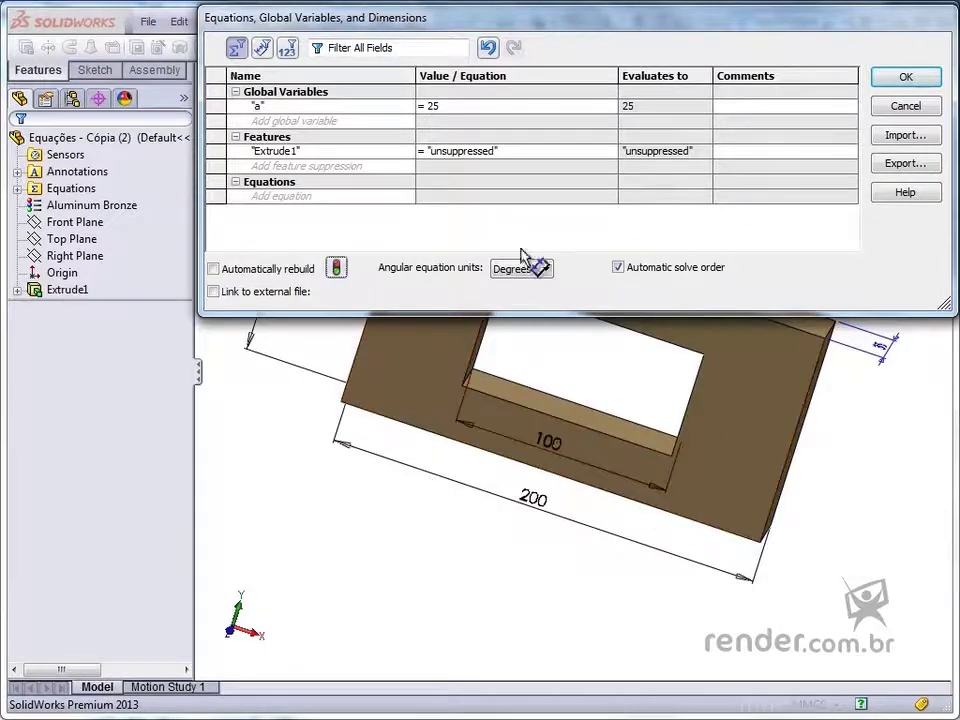
right_click(485, 153)
left_click(521, 205)
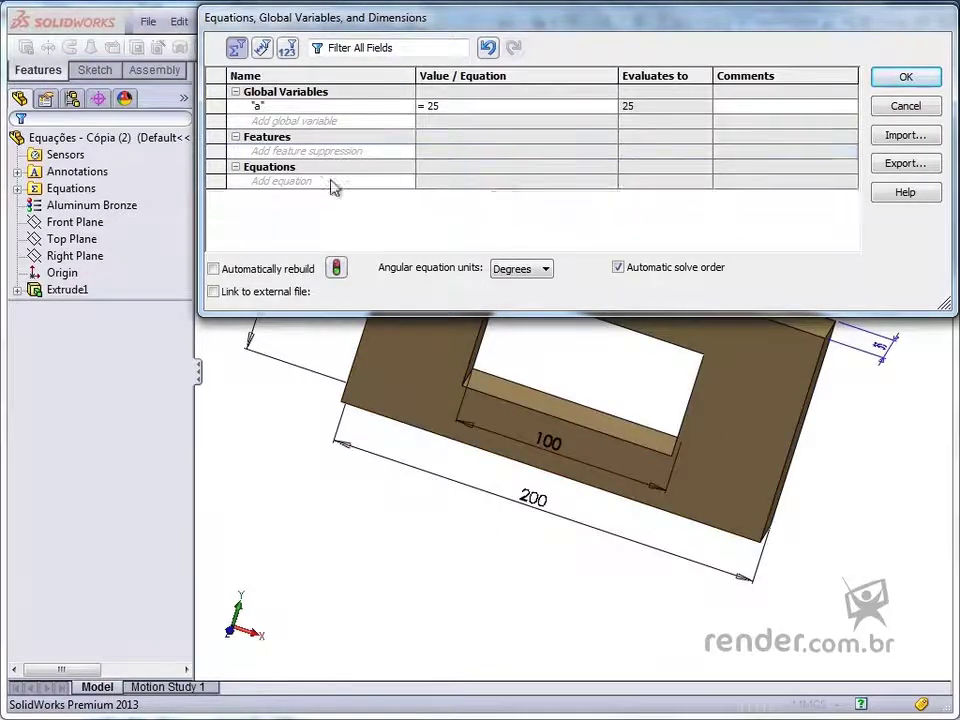
- Add the equation "Comprimento@Sketch1" = "a" * 8 so the length evaluates to 200 mm
left_click(286, 179)
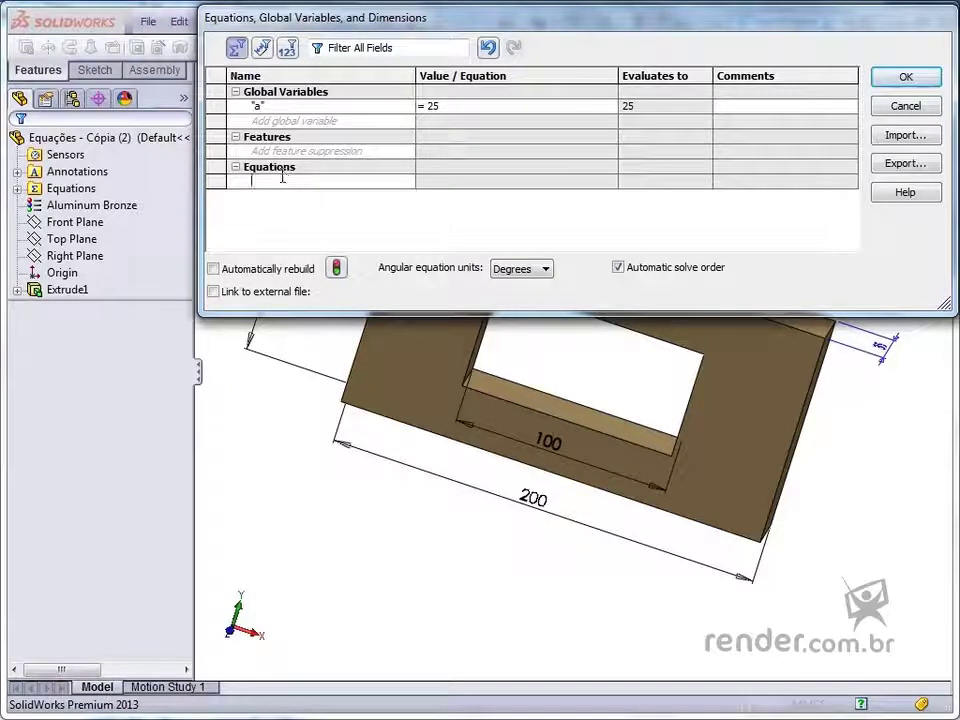
left_click(534, 500)
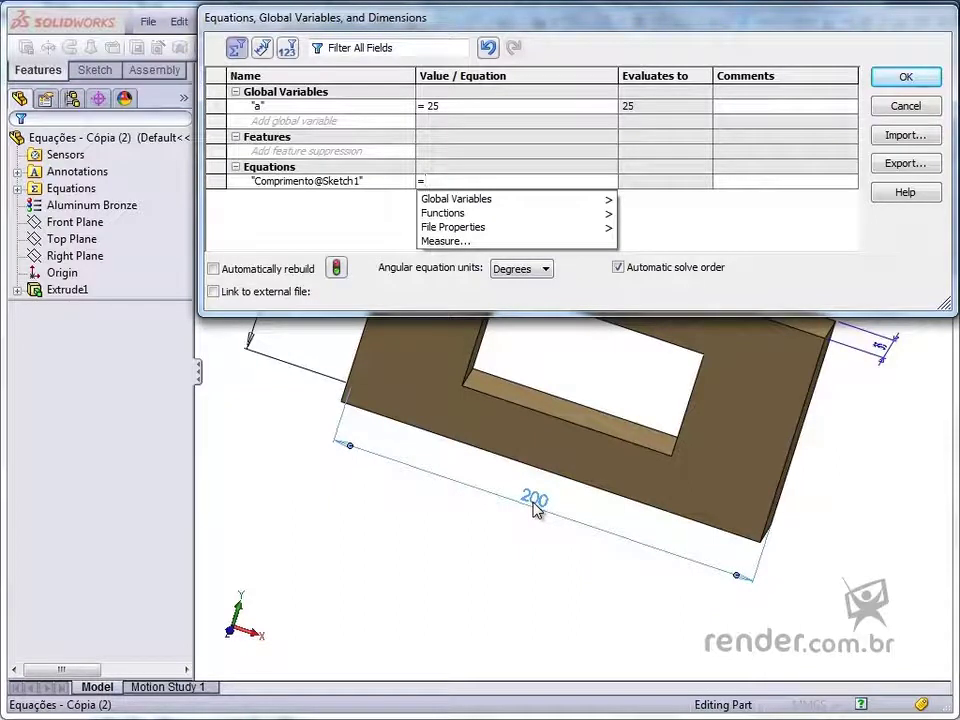
left_click(536, 429)
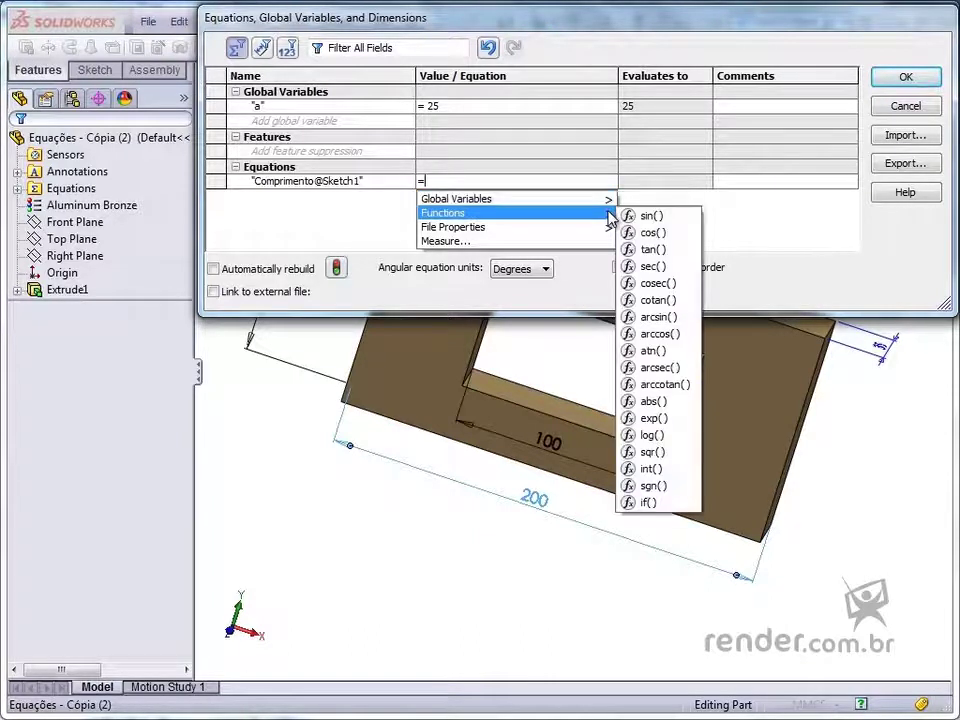
mouse_move(610, 230)
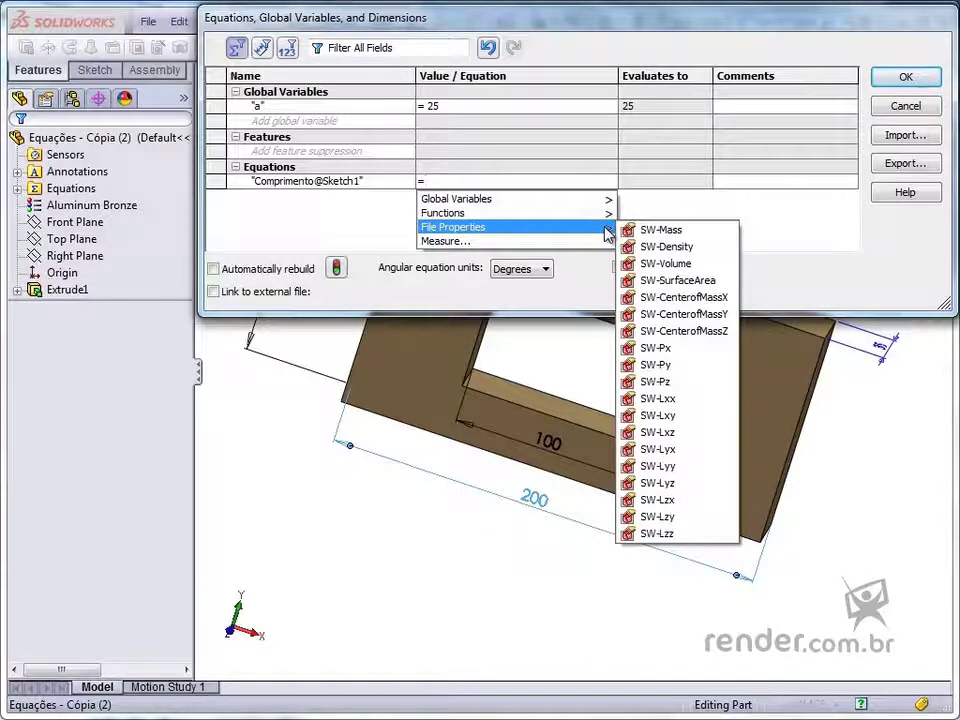
mouse_move(605, 200)
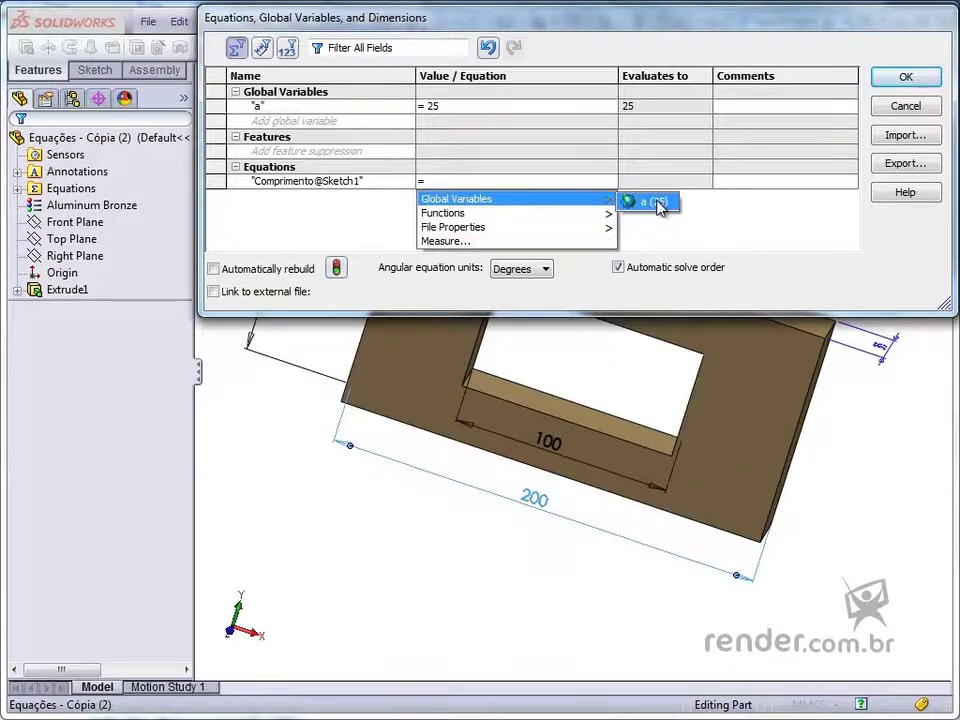
left_click(655, 202)
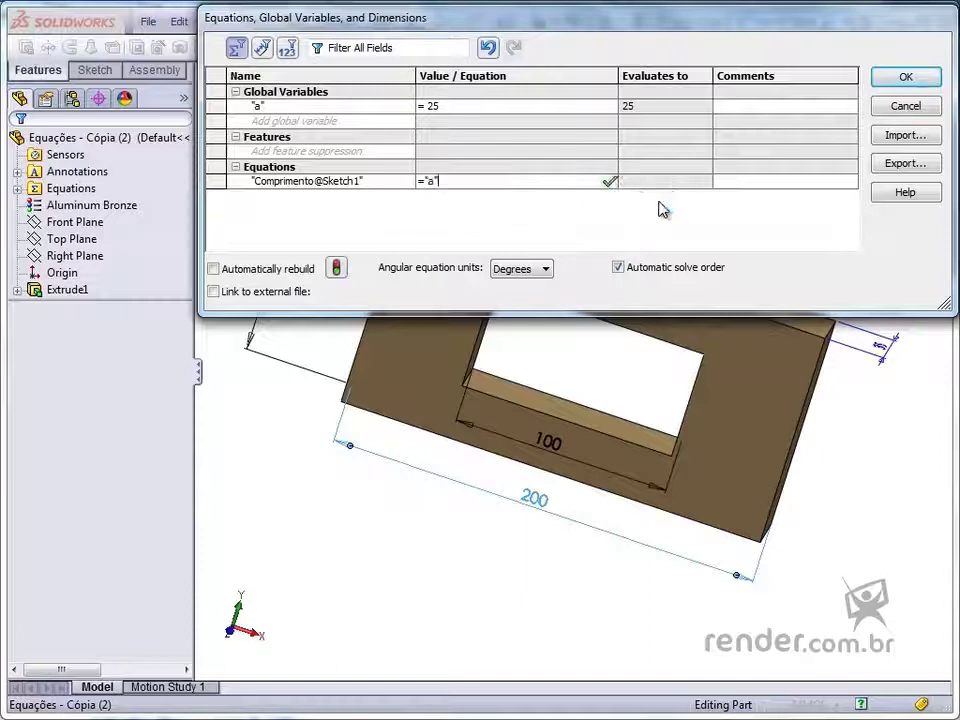
type("*8")
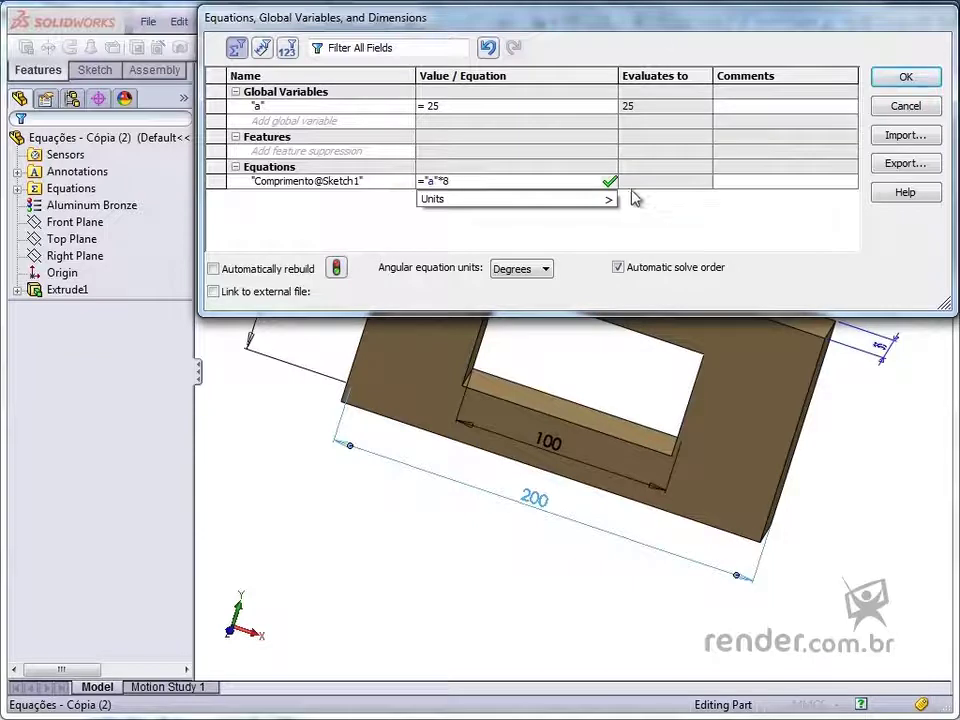
mouse_move(612, 187)
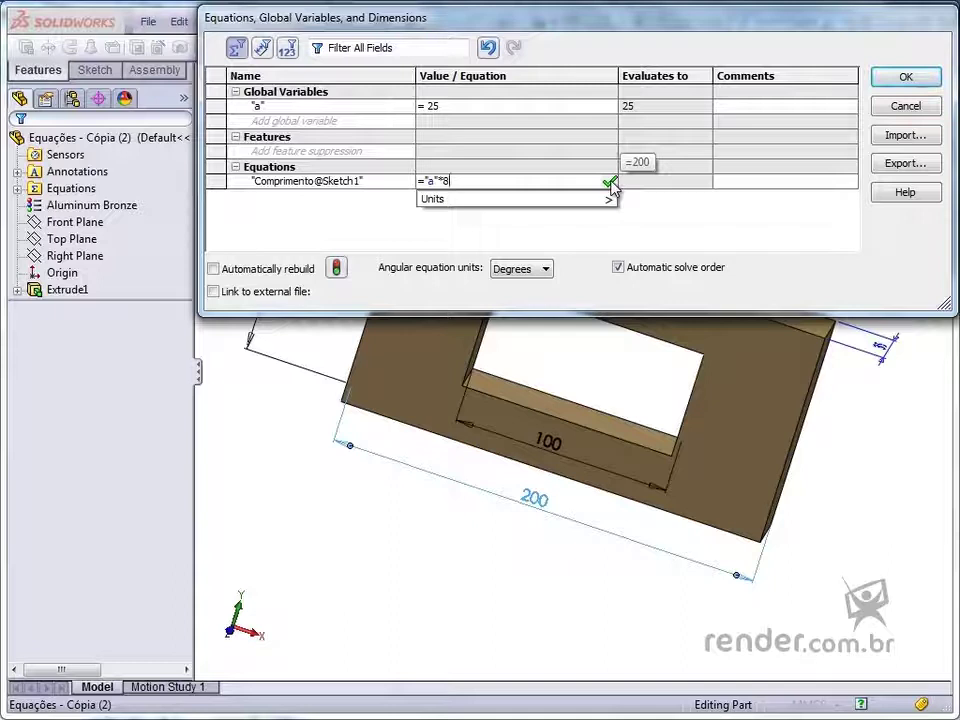
left_click(610, 183)
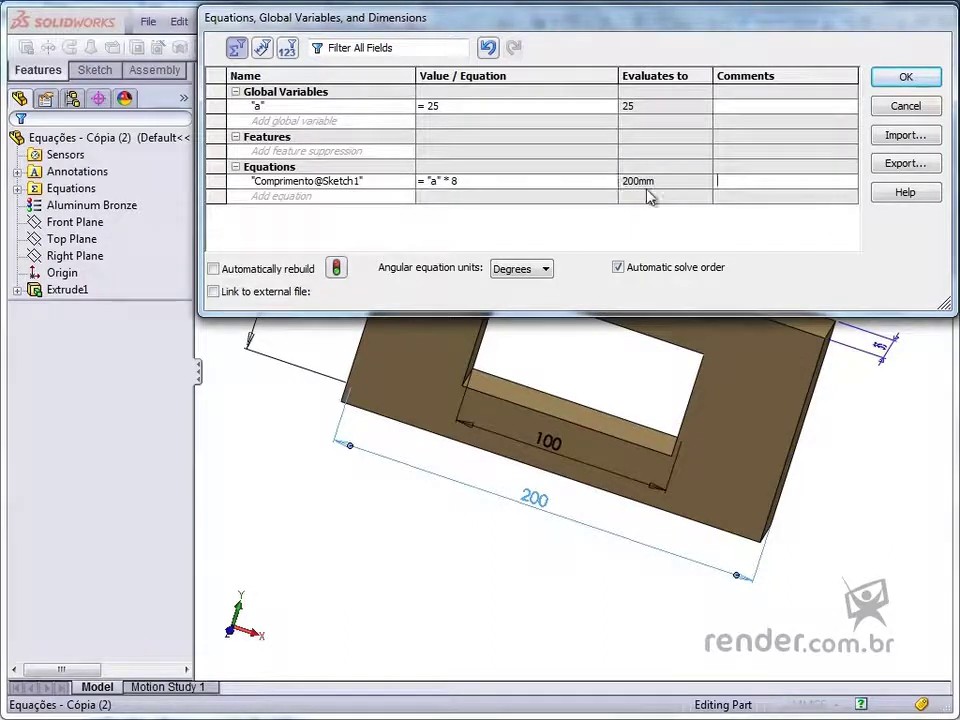
mouse_move(649, 196)
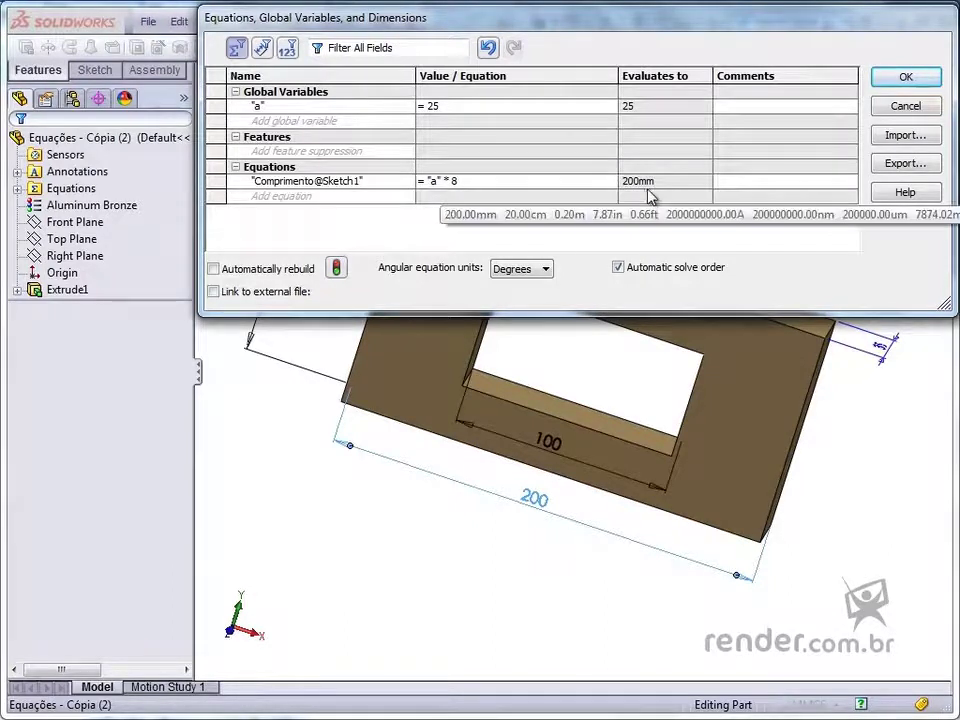
- Add "Altura@Sketch1" = "Comprimento@Sketch1" / 3 and rebuild so the height reads 66.67
left_click(362, 204)
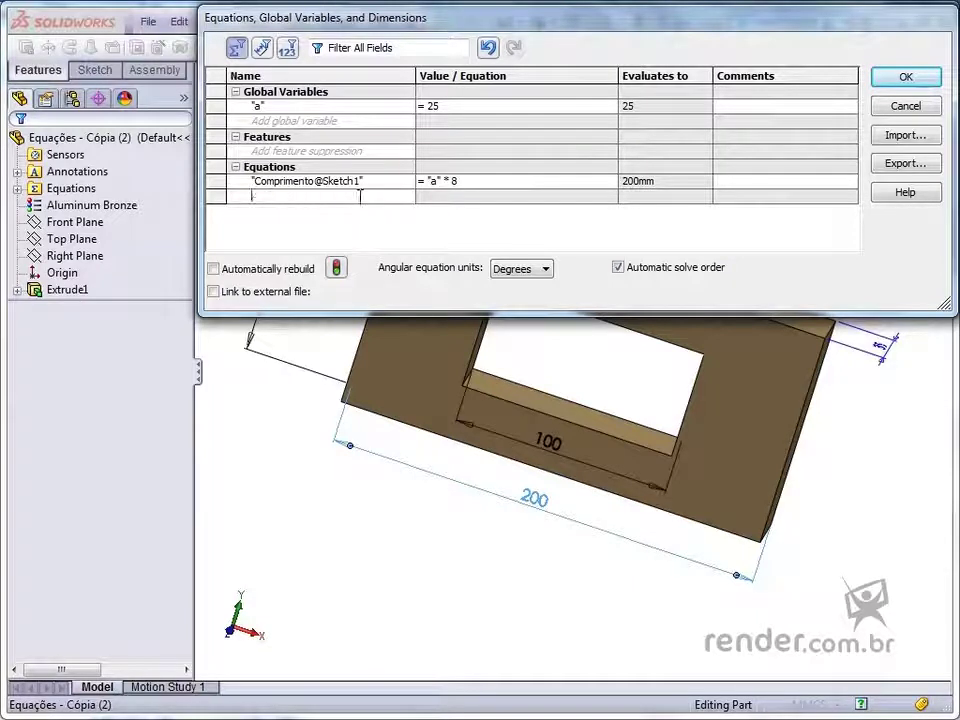
left_click(252, 344)
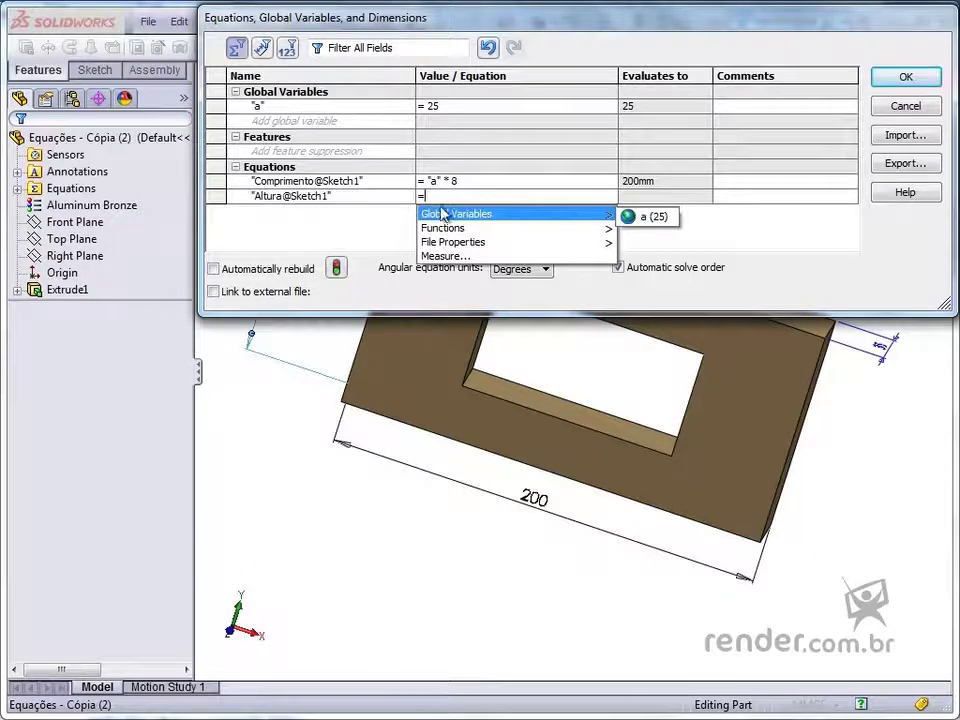
mouse_move(455, 242)
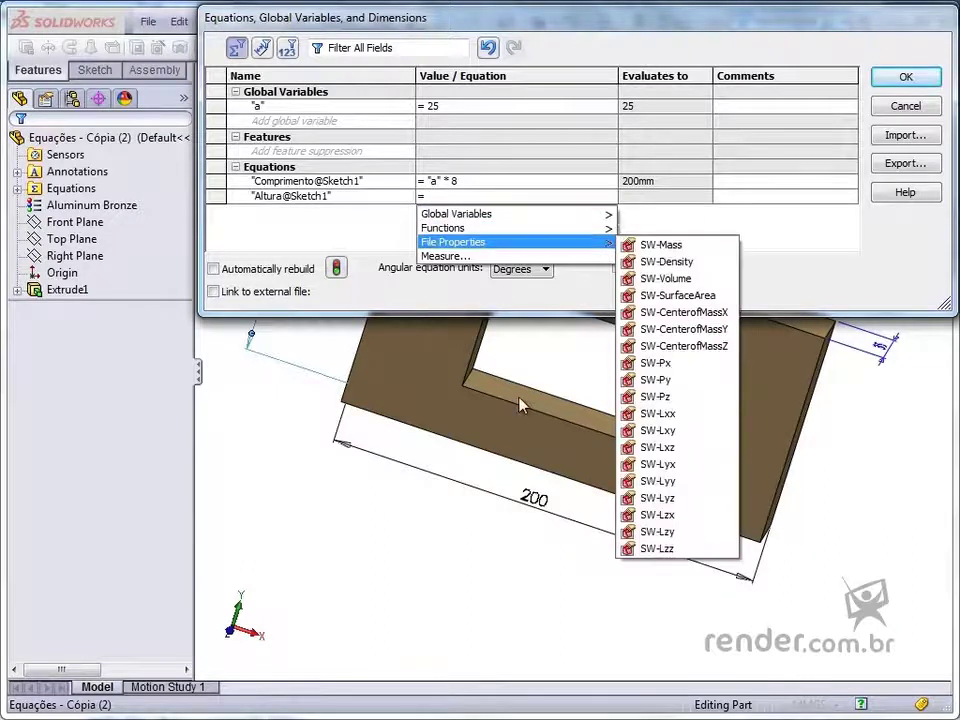
left_click(532, 499)
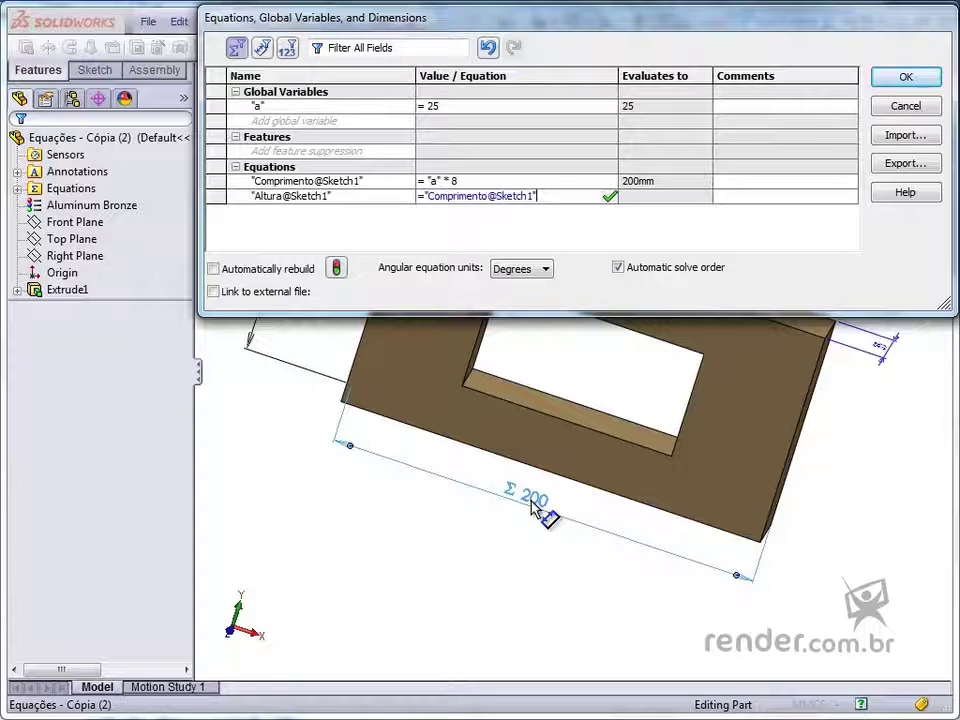
type("/3")
key("Tab")
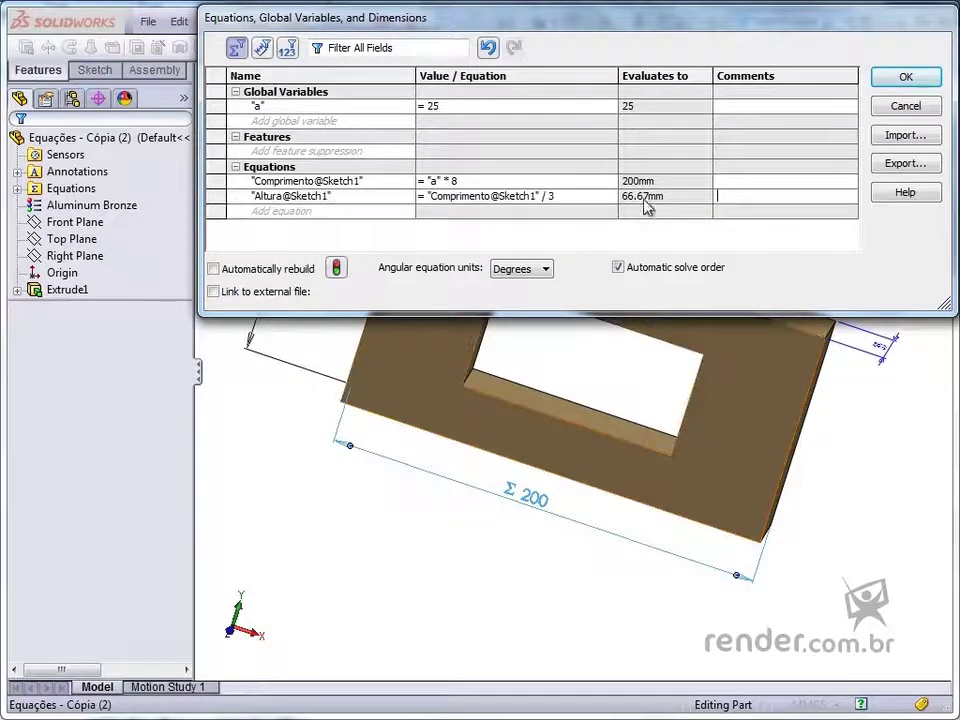
left_click_drag(704, 30, 631, 355)
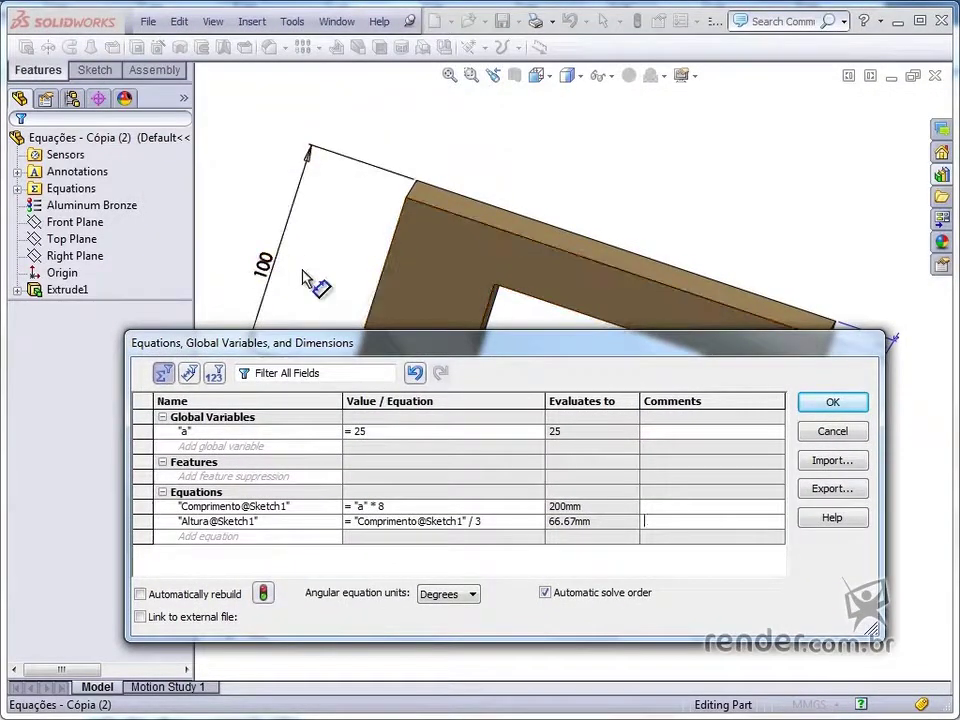
left_click(264, 594)
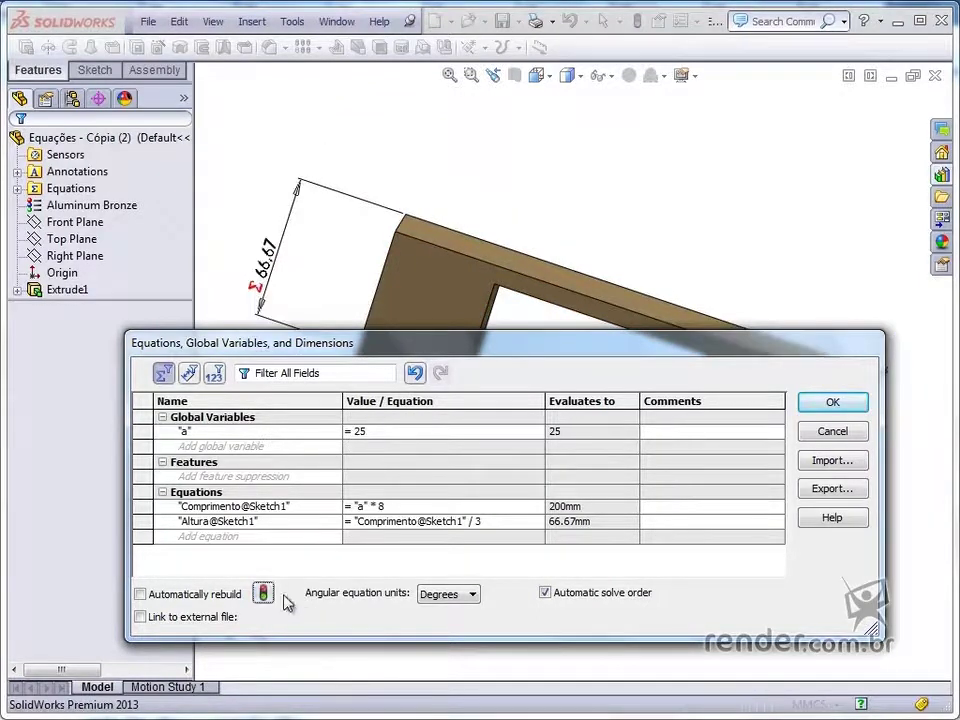
left_click_drag(560, 358, 565, 463)
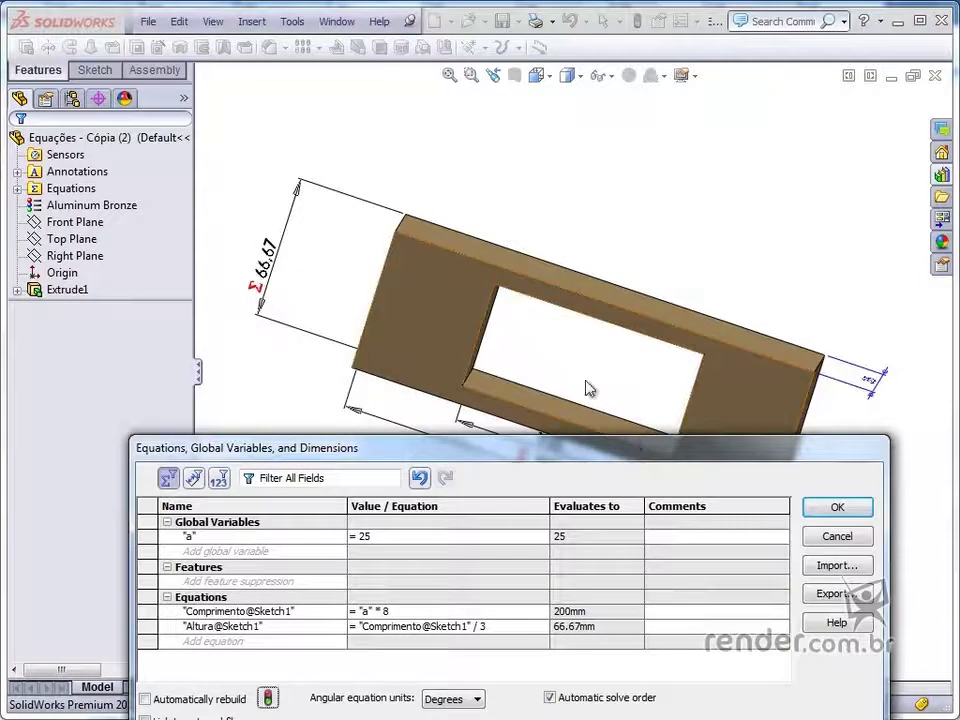
left_click_drag(440, 452, 325, 97)
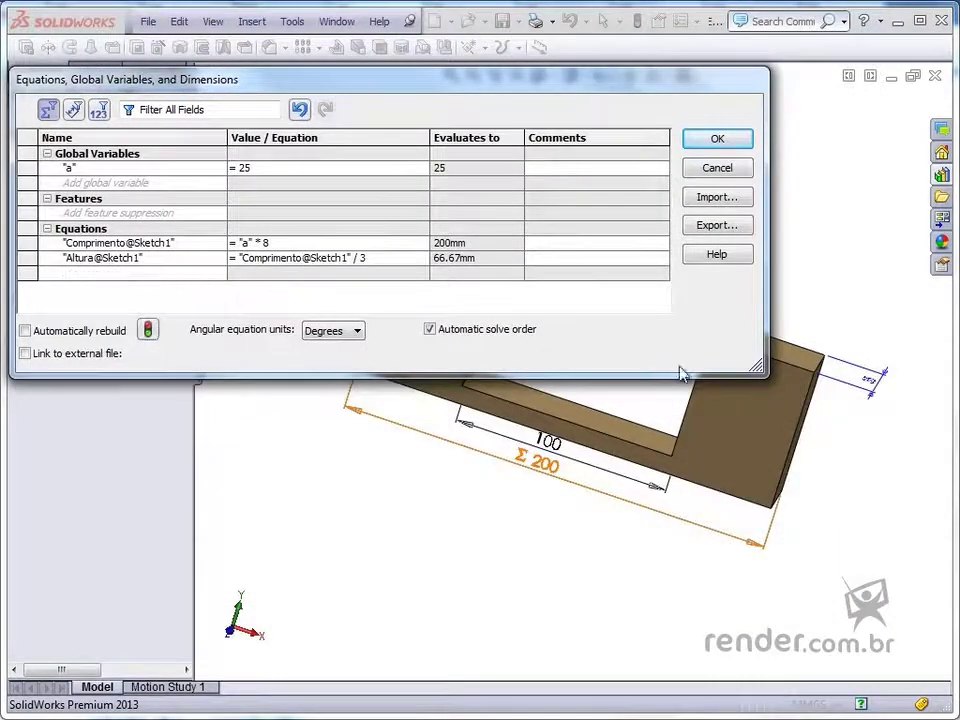
- Add "Largura@Extrude1" = "Altura@Sketch1" / 2, giving 33.33 mm, and rebuild the part
left_click(872, 386)
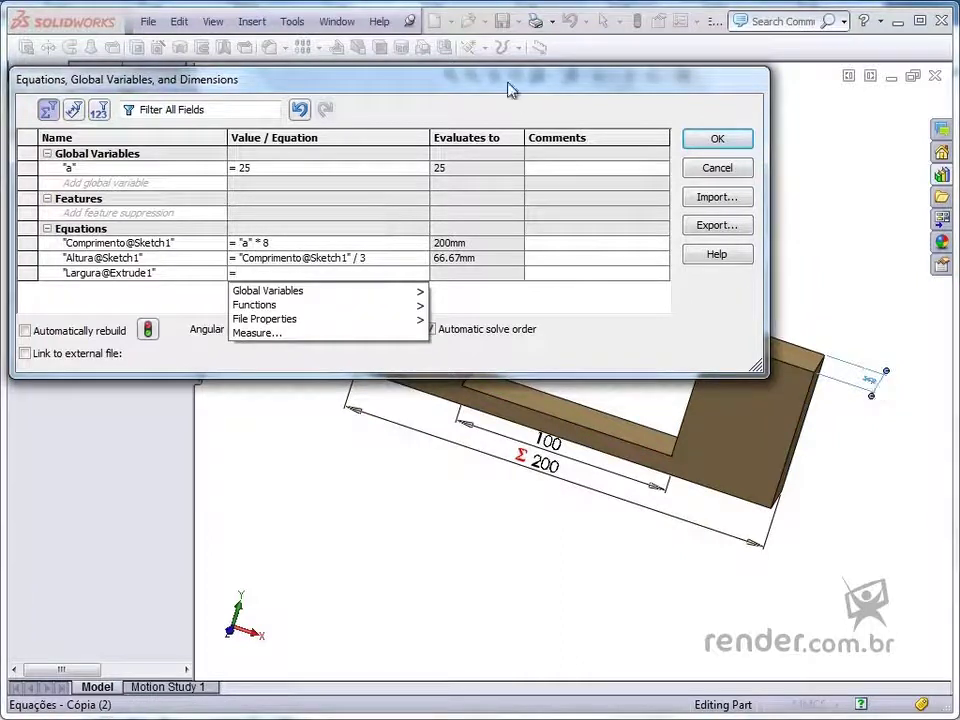
key("Escape")
left_click_drag(533, 95, 641, 325)
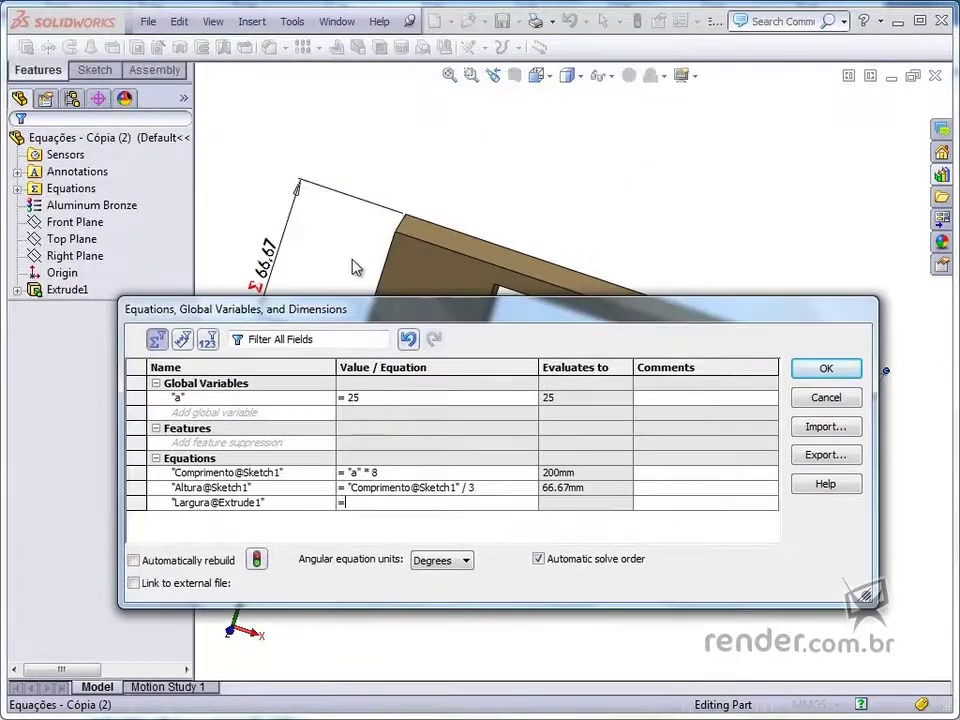
left_click(271, 256)
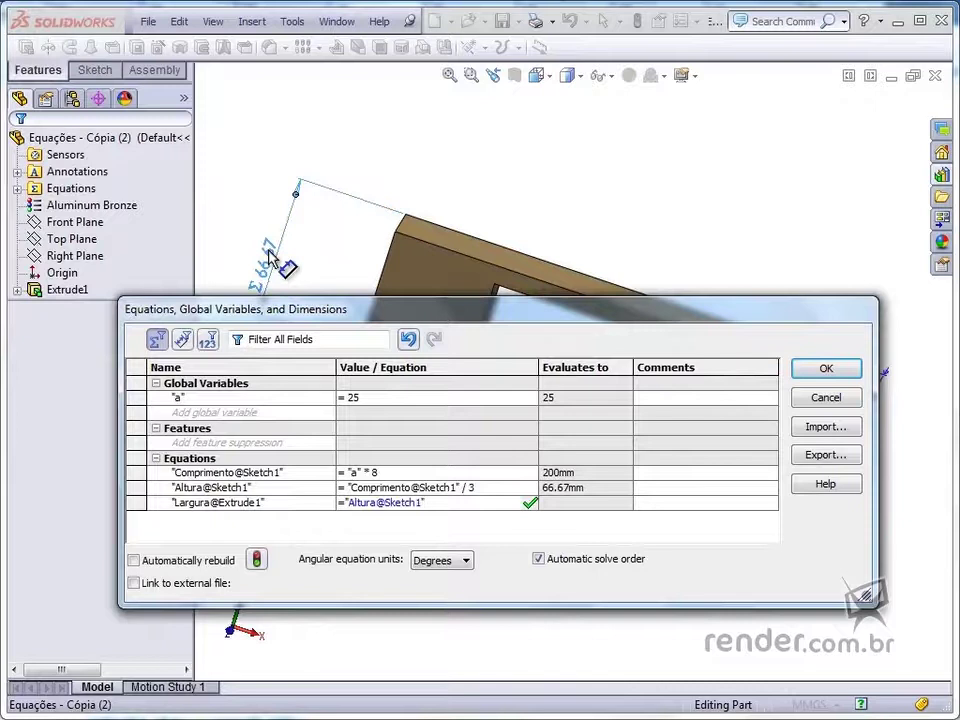
type("/2")
key("Tab")
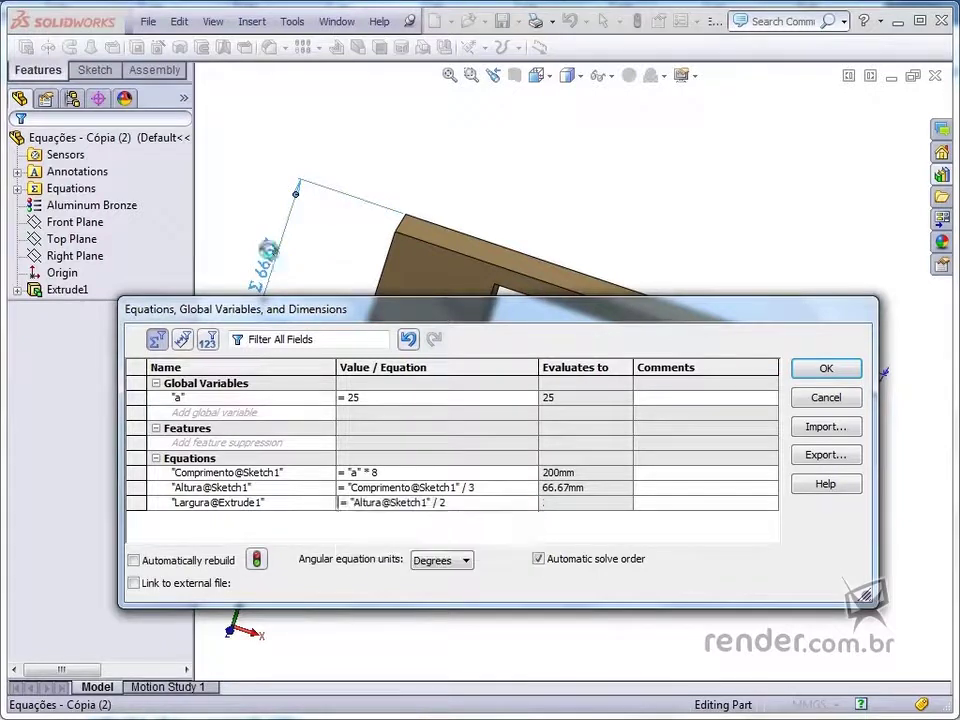
left_click(256, 560)
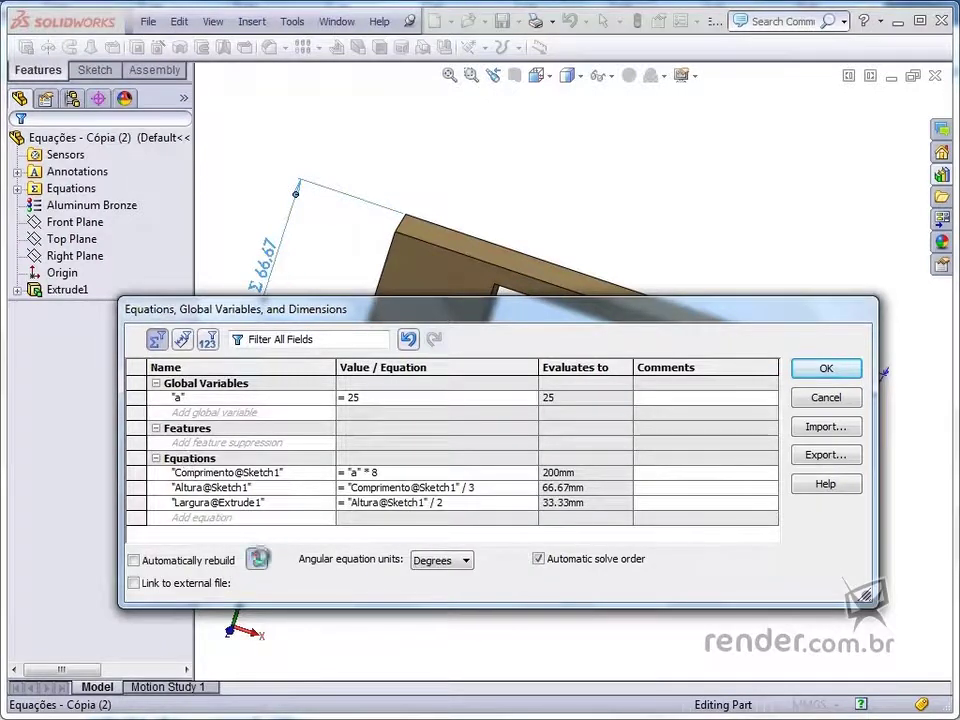
left_click_drag(527, 319, 515, 70)
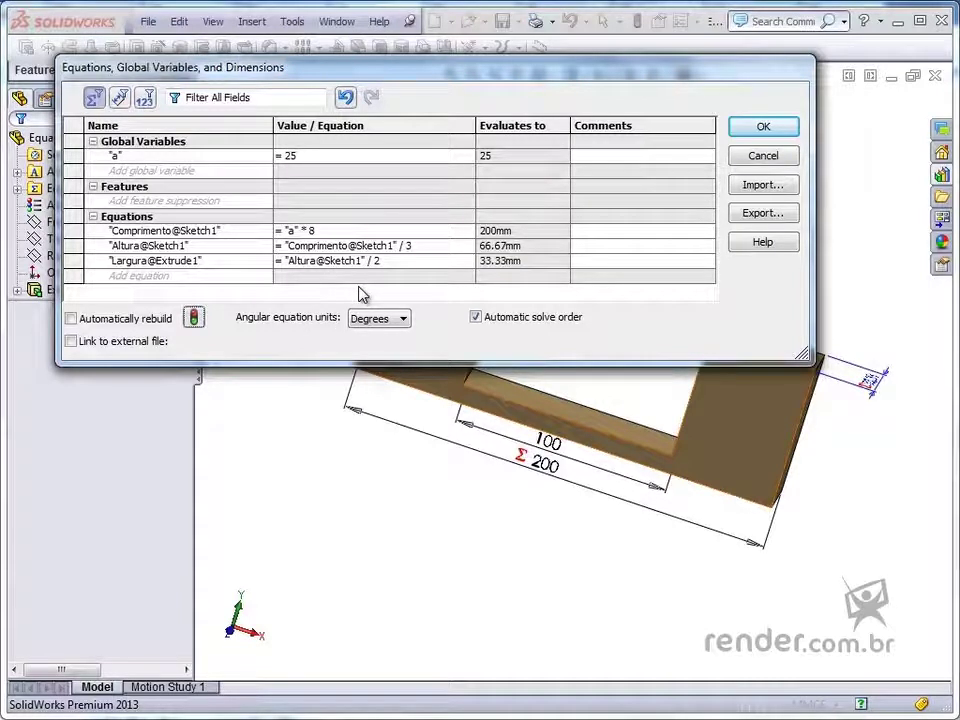
left_click(350, 231)
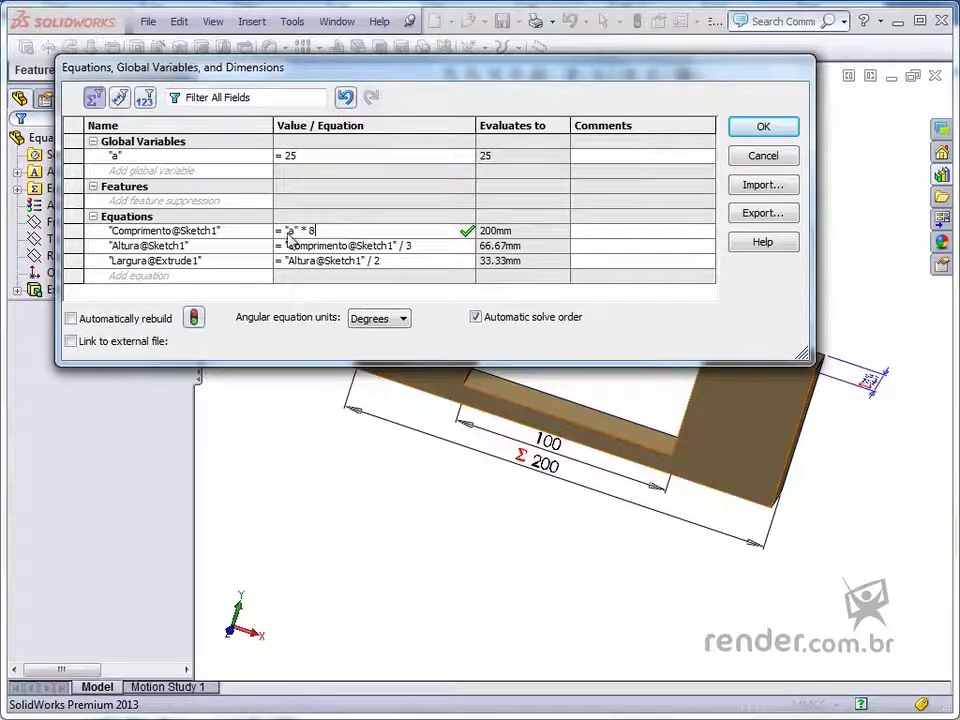
left_click(310, 155)
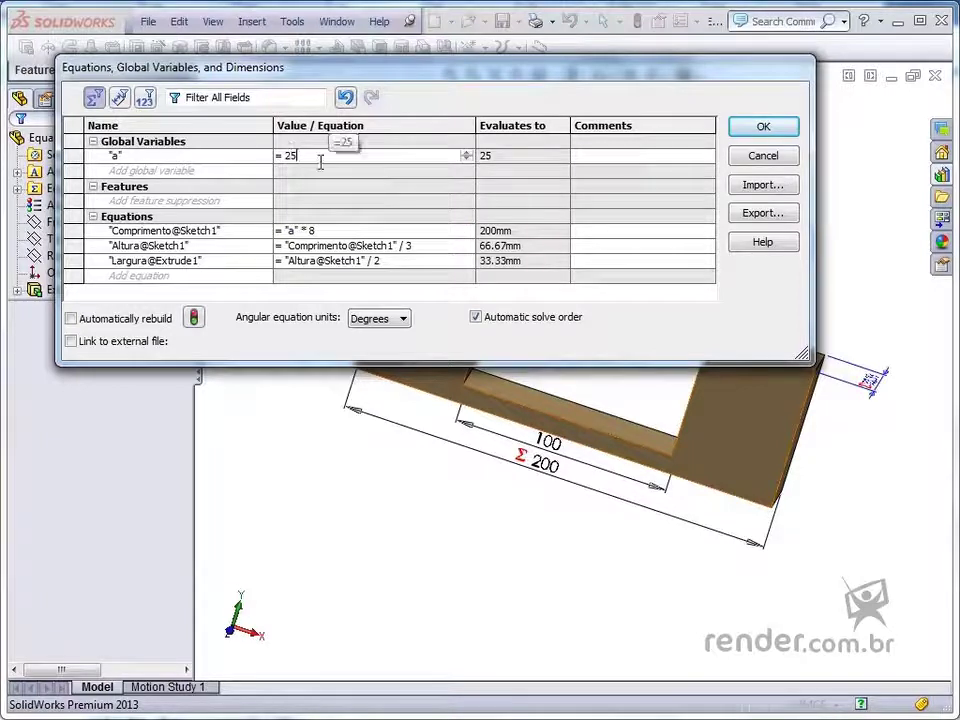
key("Tab")
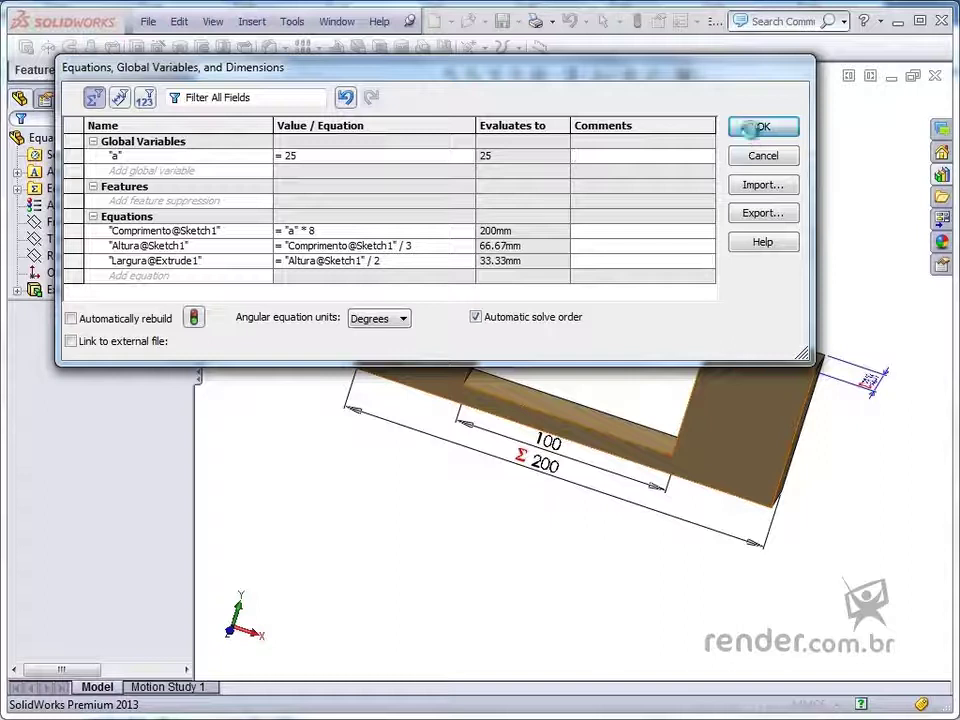
- Close the Equations dialog with OK and expand the tree's Equations folder to select "a"=25
left_click(752, 129)
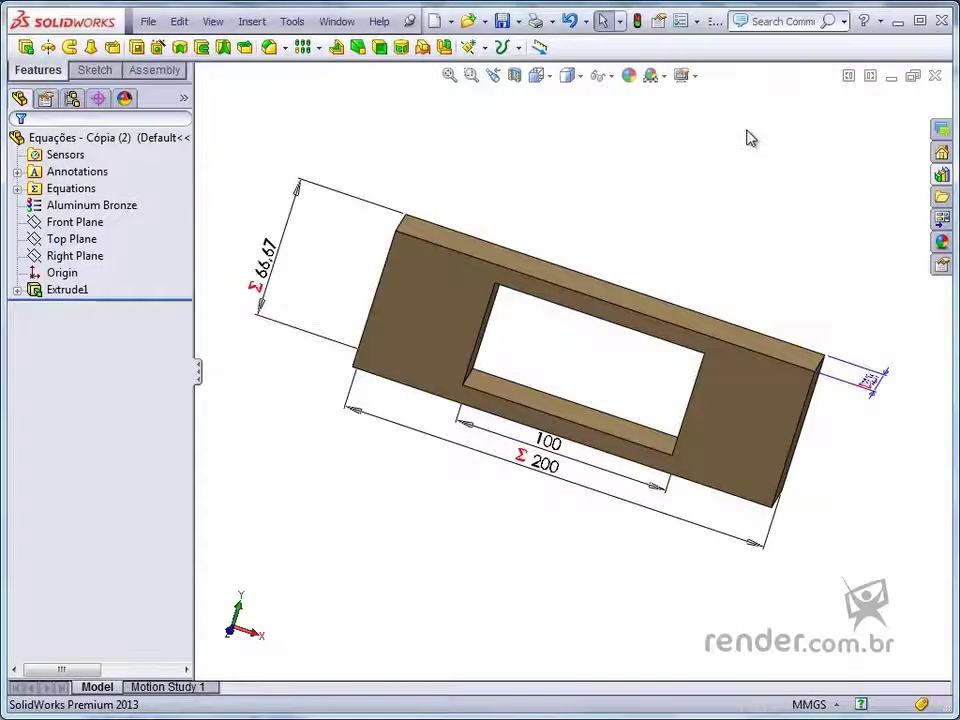
left_click(75, 190)
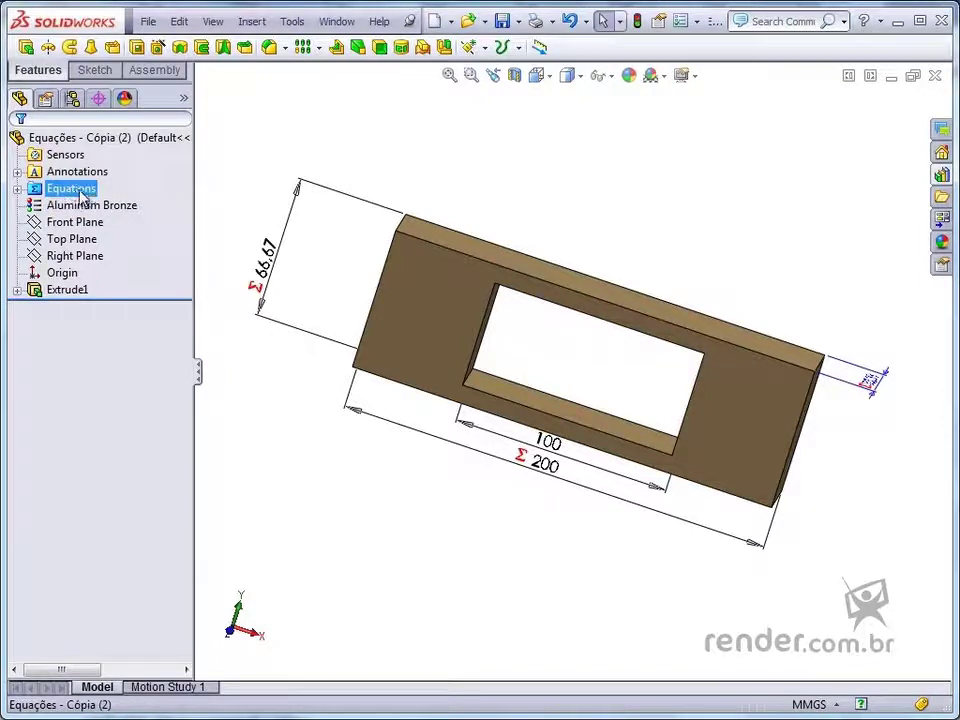
left_click(17, 188)
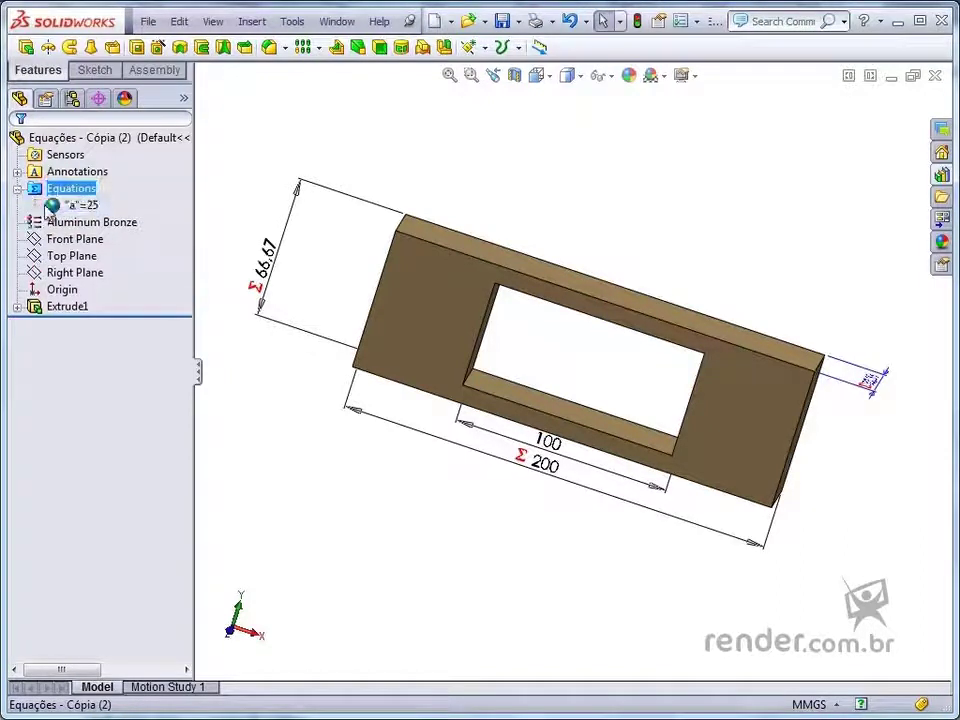
left_click(88, 205)
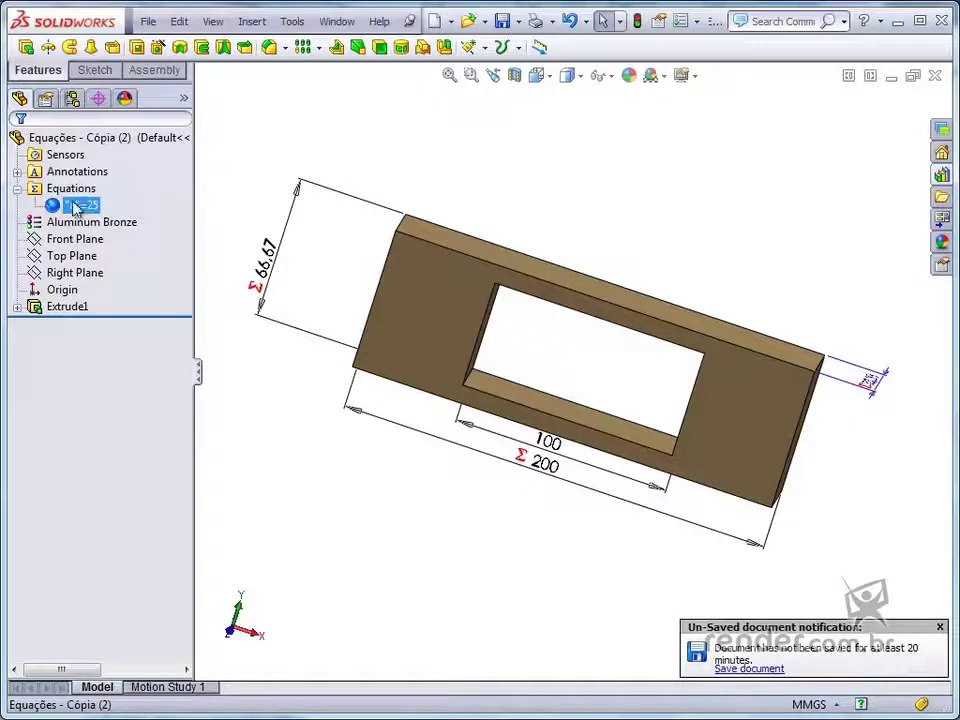
right_click(78, 211)
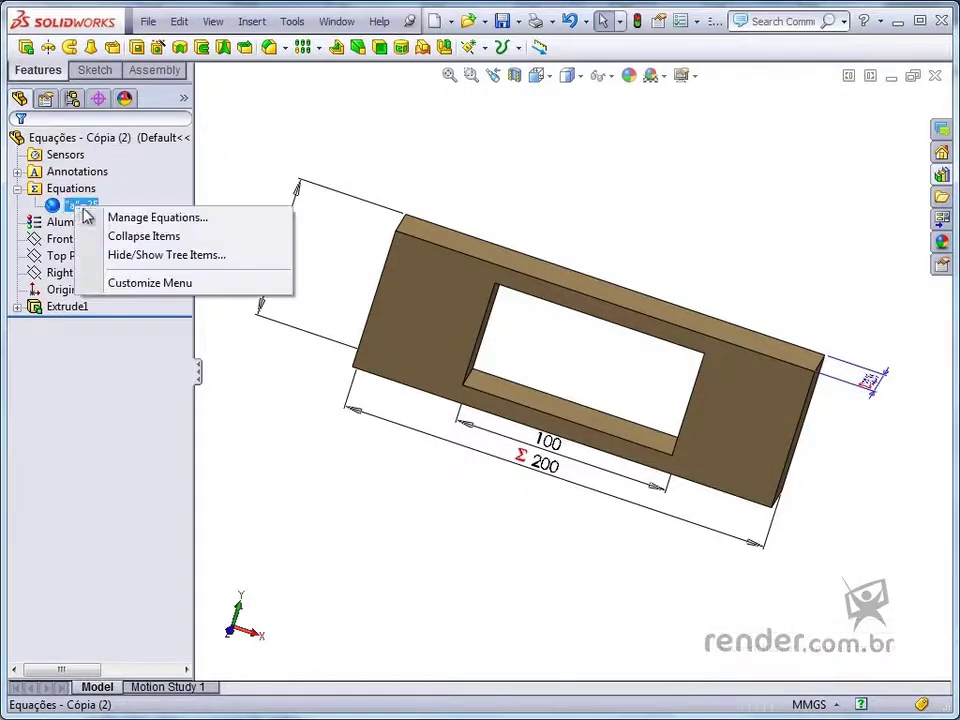
left_click(176, 219)
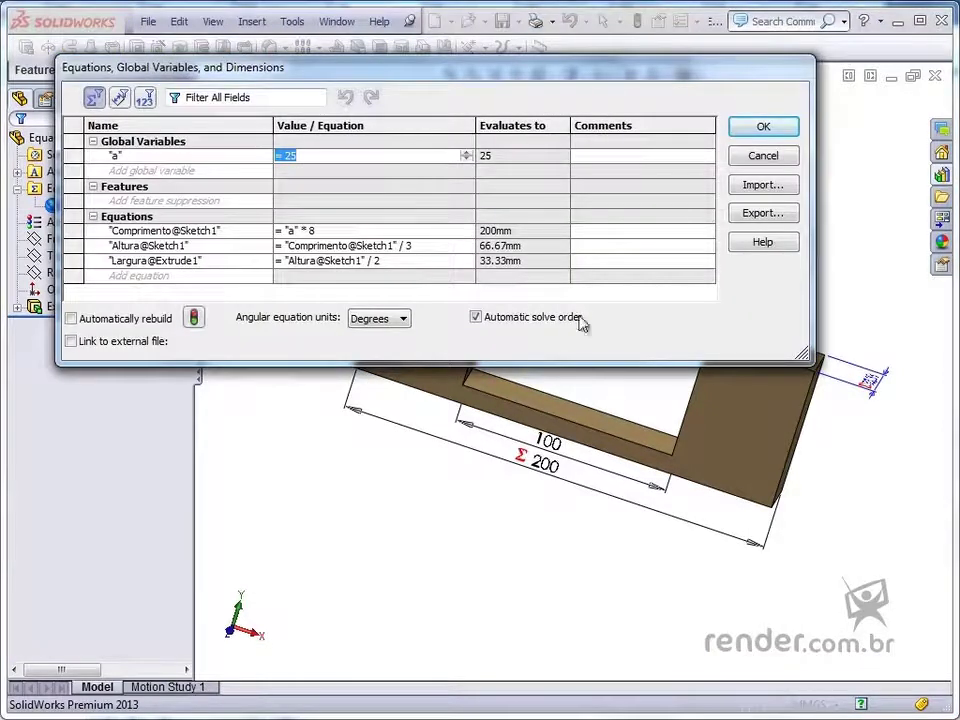
left_click(762, 157)
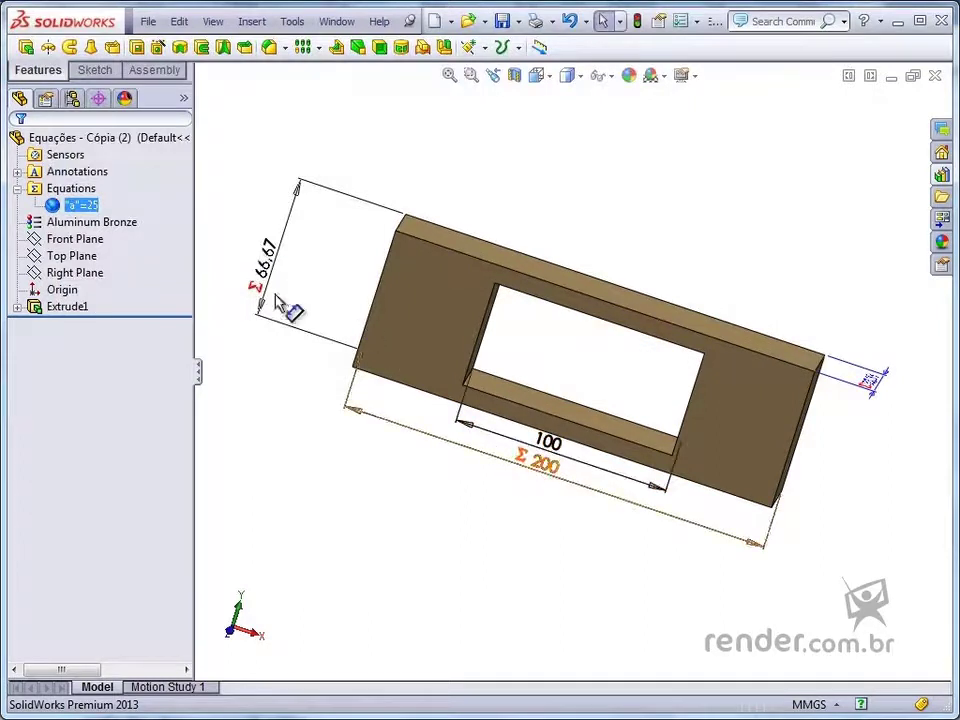
middle_click_drag(814, 236, 795, 347)
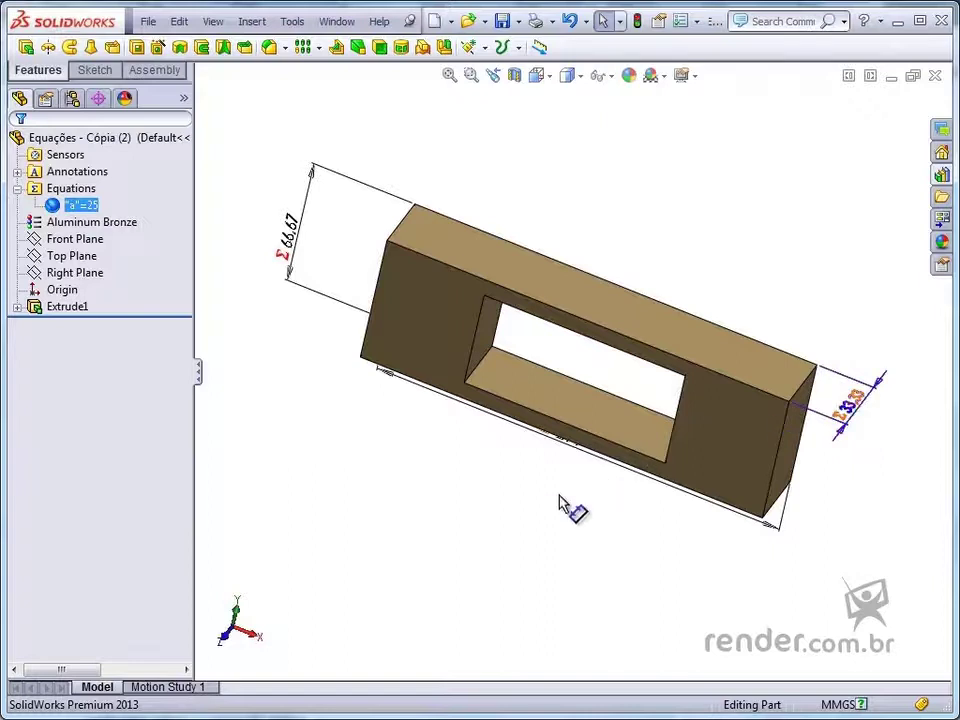
middle_click_drag(560, 496, 579, 567)
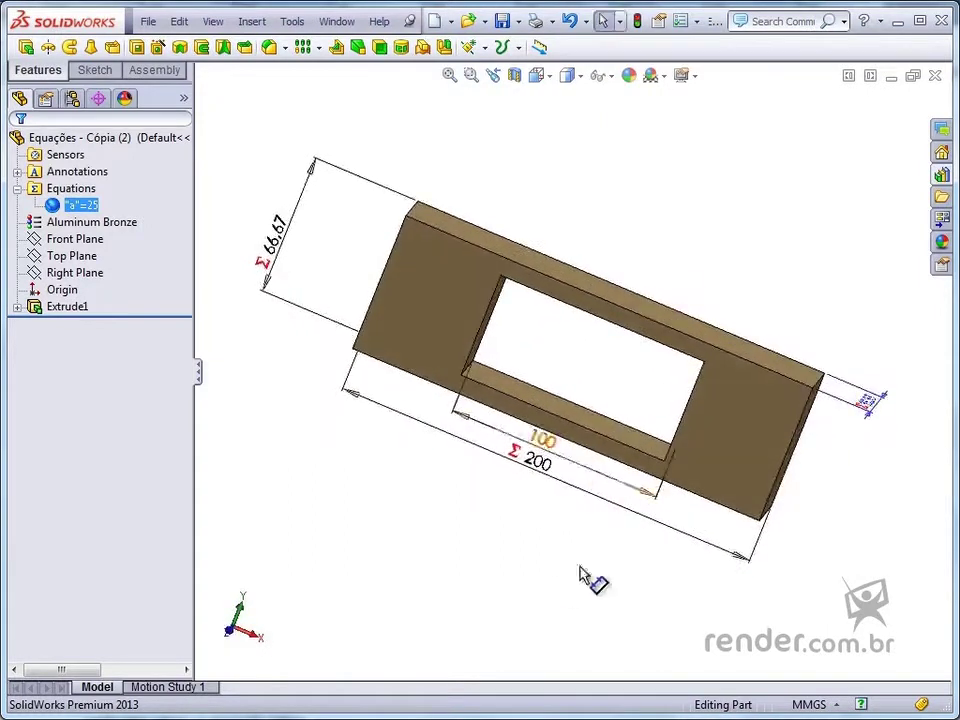
- Edit the 200 length dimension's equation to "a"*7 so the frame rebuilds at 175
double_click(537, 462)
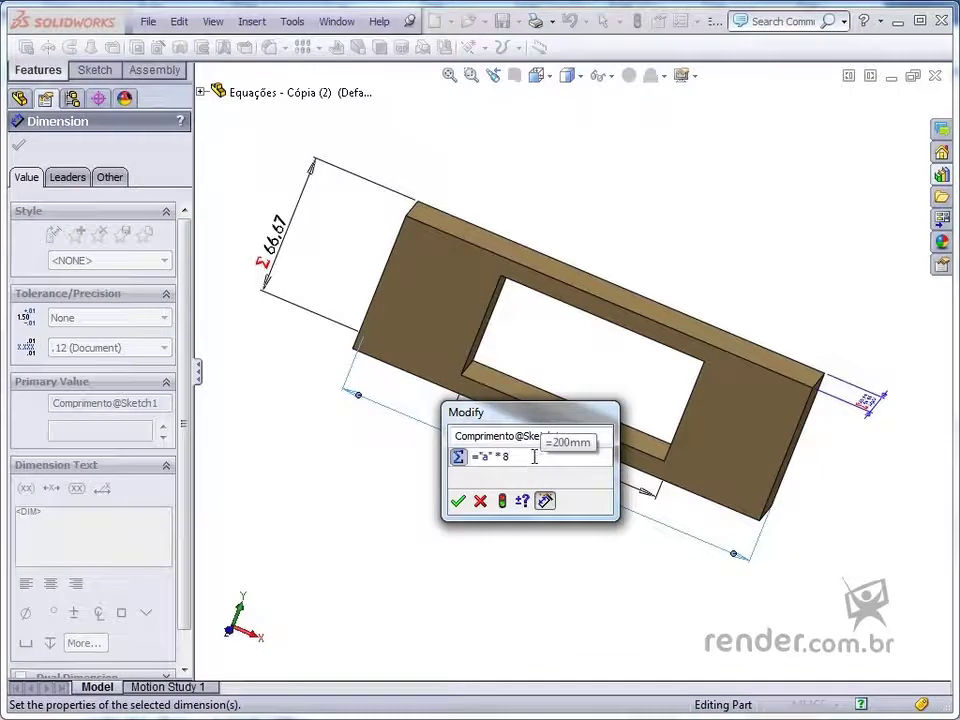
key("BackSpace")
type("7")
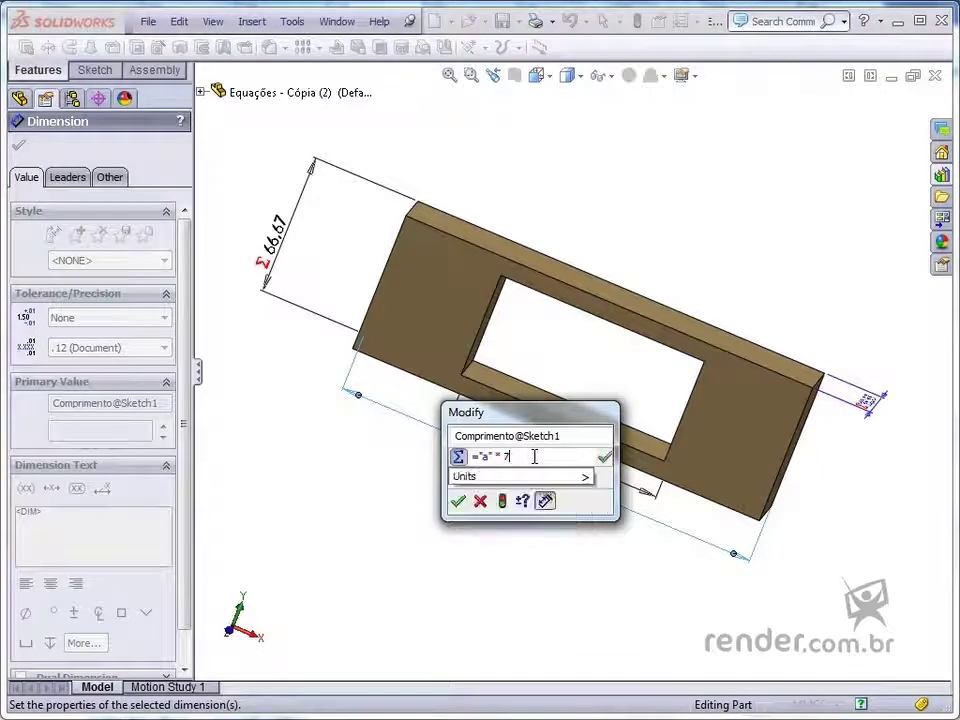
left_click(457, 501)
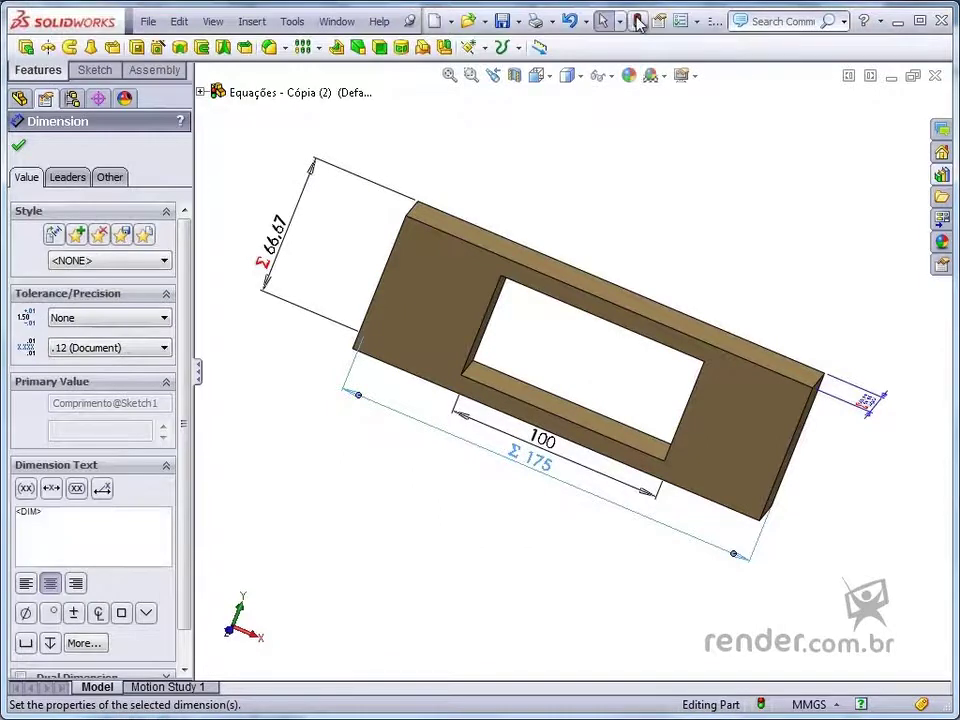
left_click(637, 20)
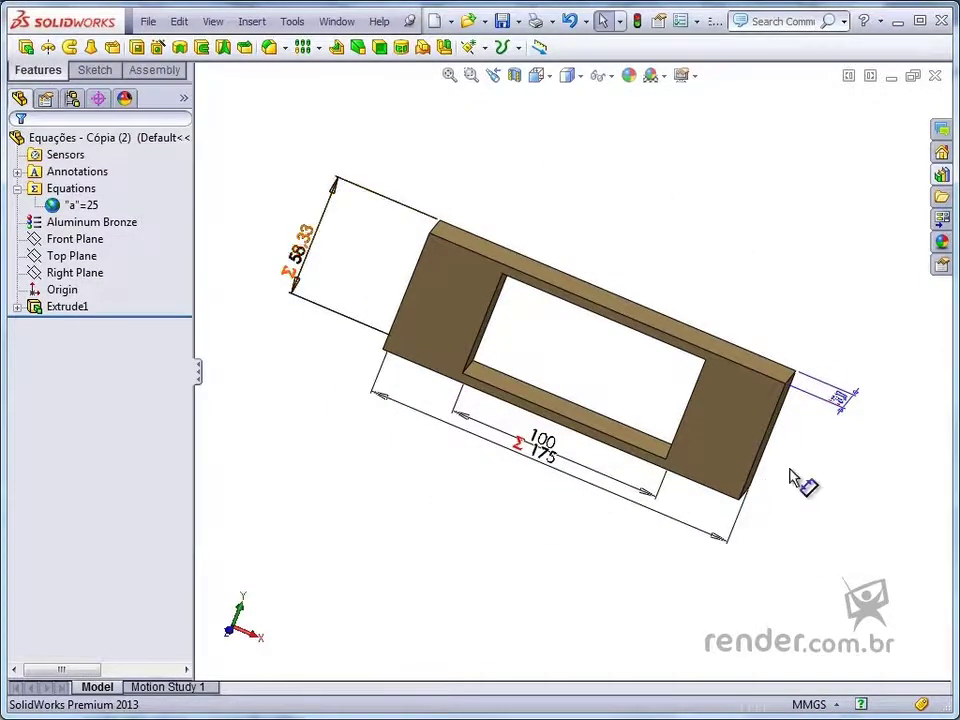
- Orbit the resized part to inspect it and move the 58.33 height dimension further out
middle_click_drag(793, 480, 827, 527)
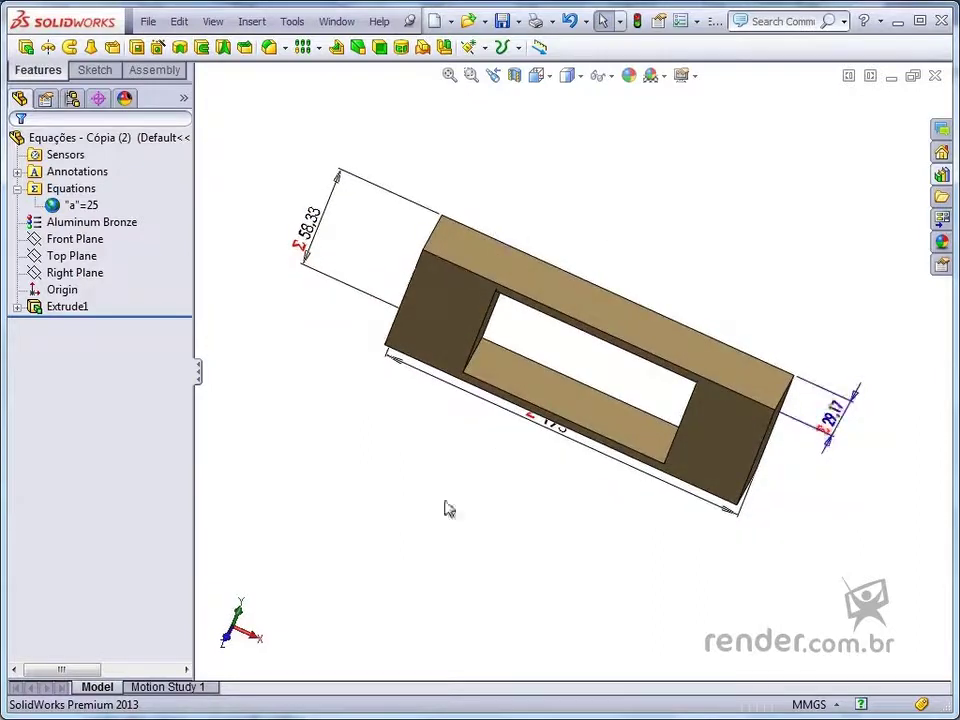
middle_click_drag(448, 508, 487, 435)
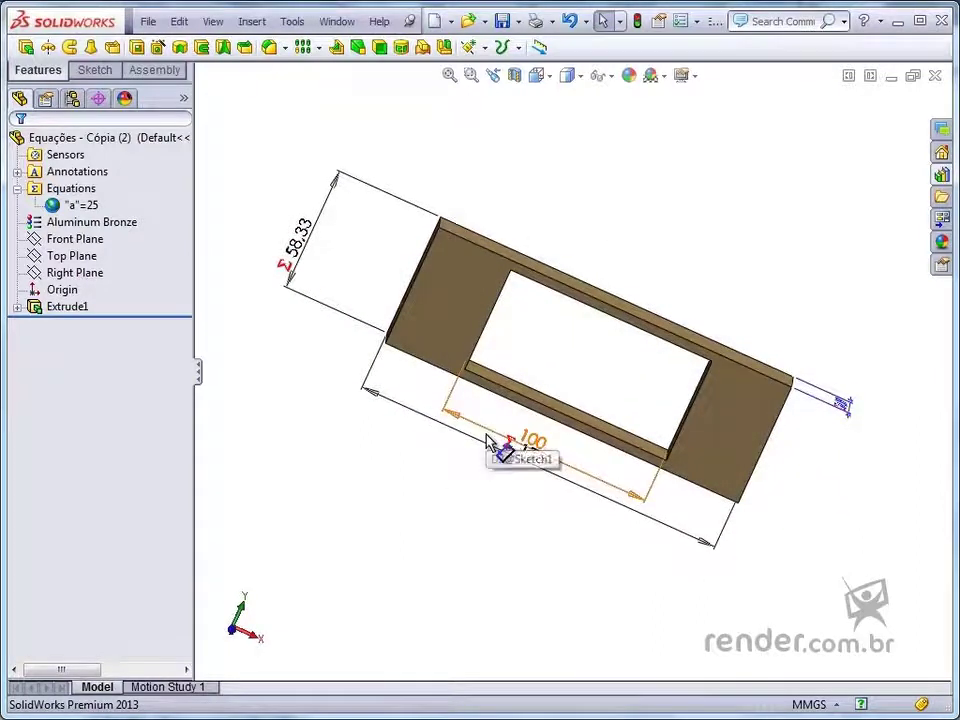
left_click(530, 452)
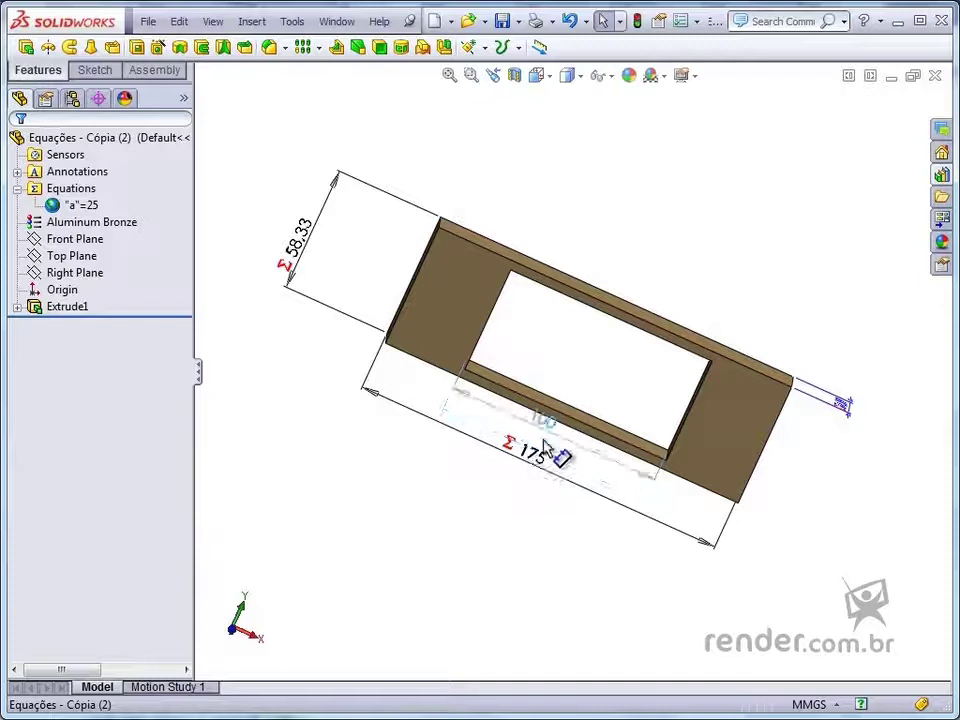
left_click_drag(303, 242, 384, 264)
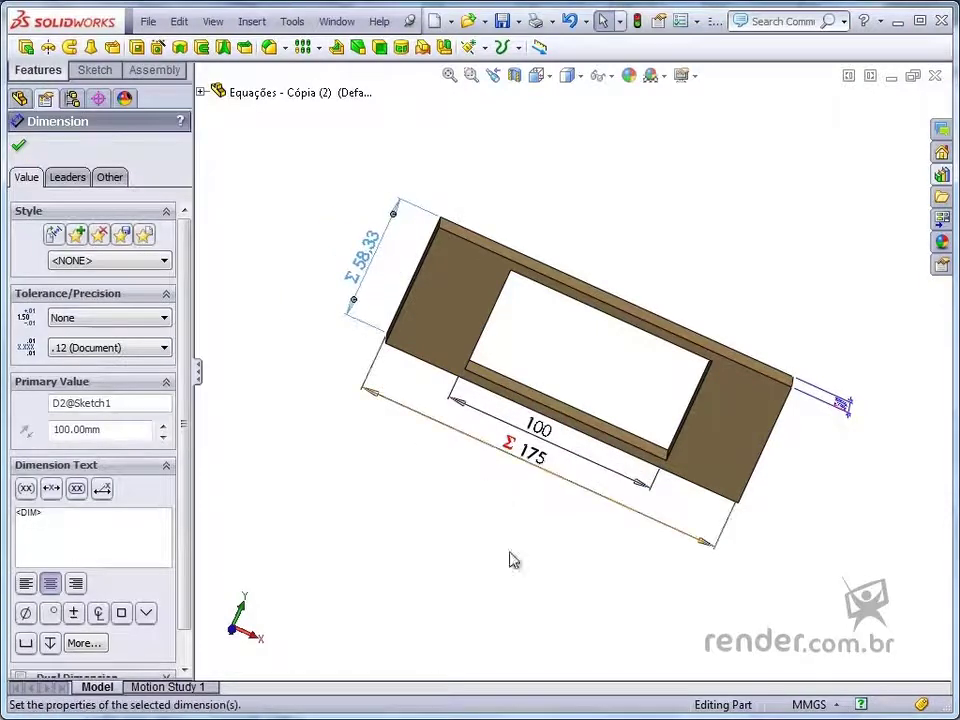
left_click(384, 551)
middle_click_drag(384, 551, 503, 540)
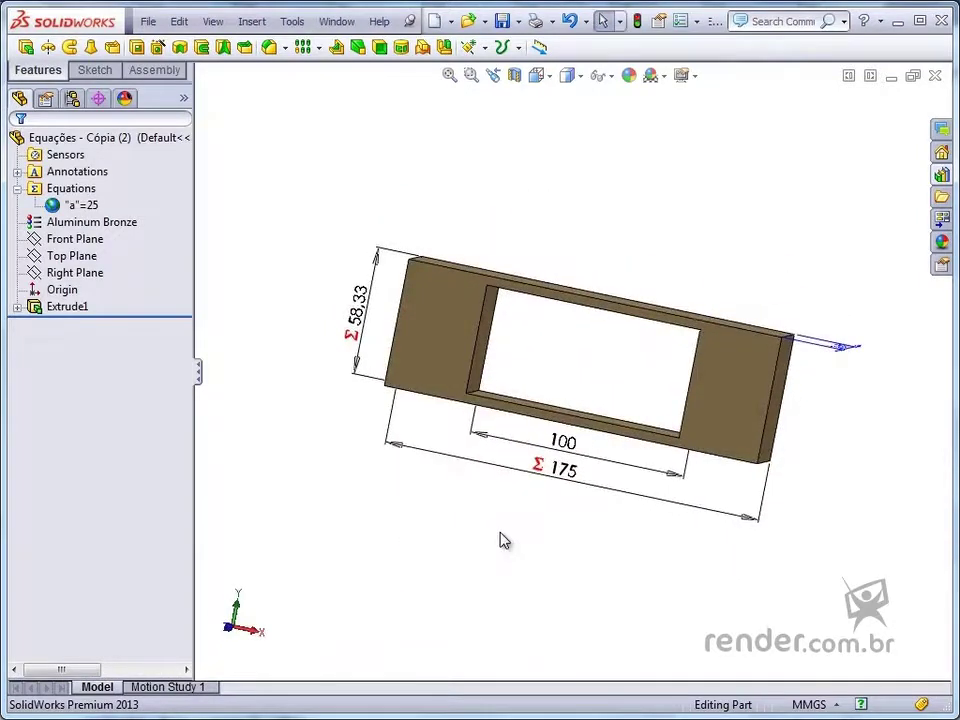